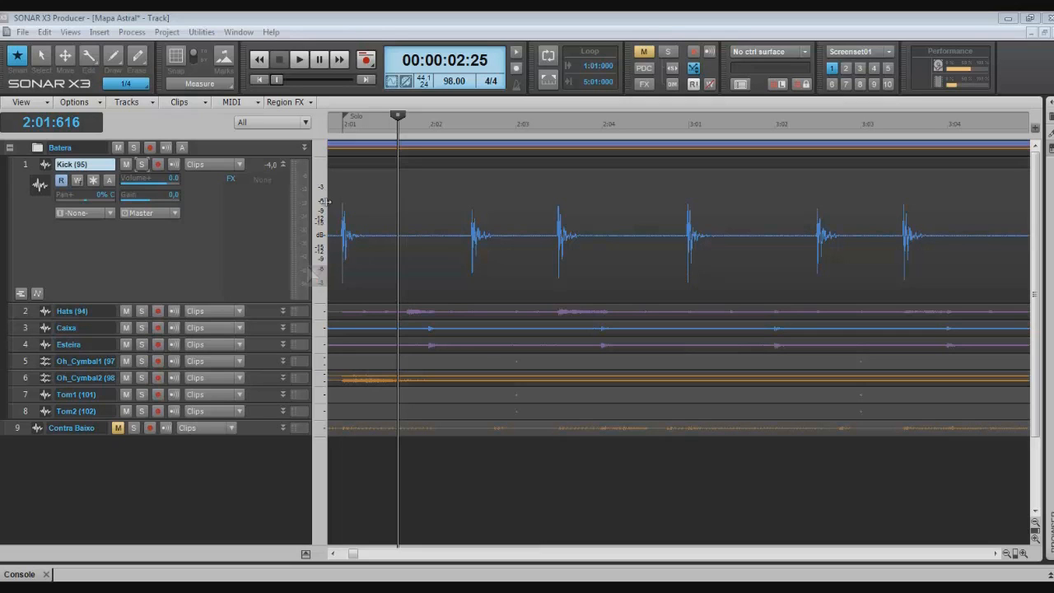
- Solo the Kick (95) track and show its ProChannel in the Inspector
{"action": "left_click", "coordinate": [142, 172]}
{"action": "left_click", "coordinate": [140, 165]}
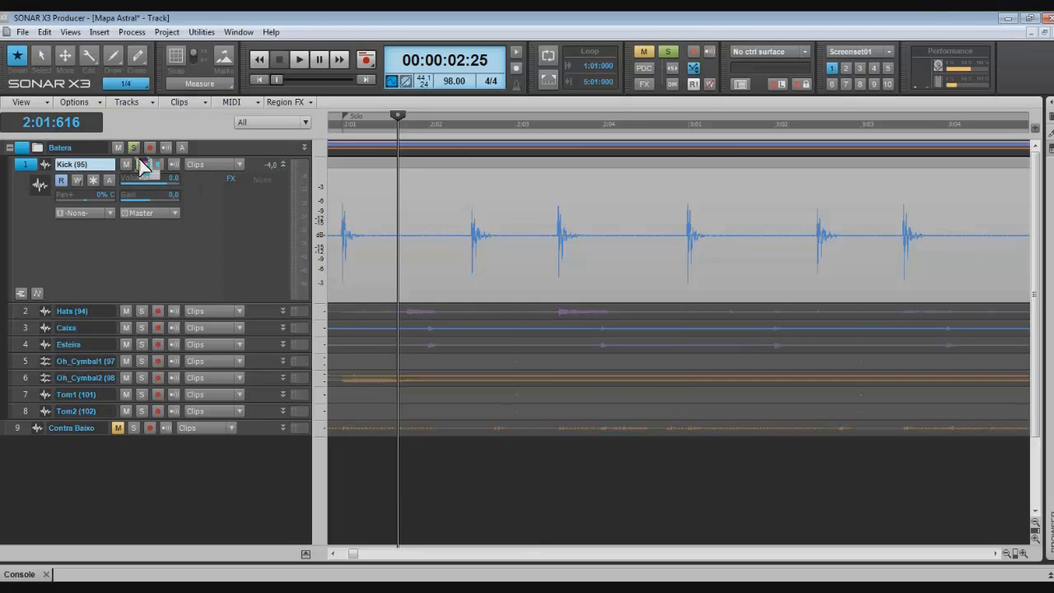
{"action": "key", "text": "i"}
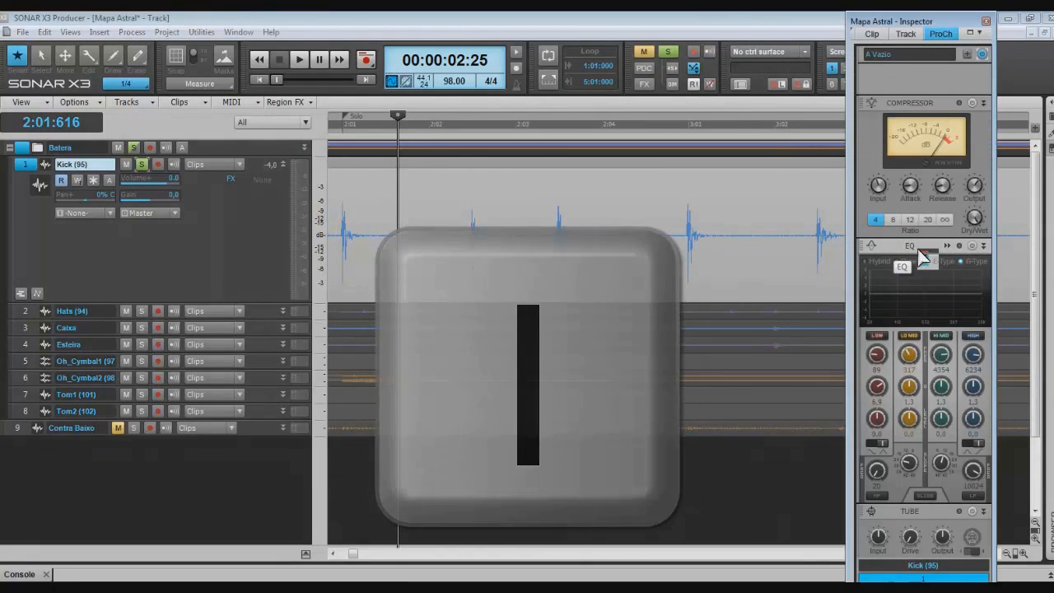
- Move the Kick's EQ module above the compressor, and enable it with its full equalizer window open
{"action": "left_click_drag", "start_coordinate": [921, 251], "coordinate": [919, 206]}
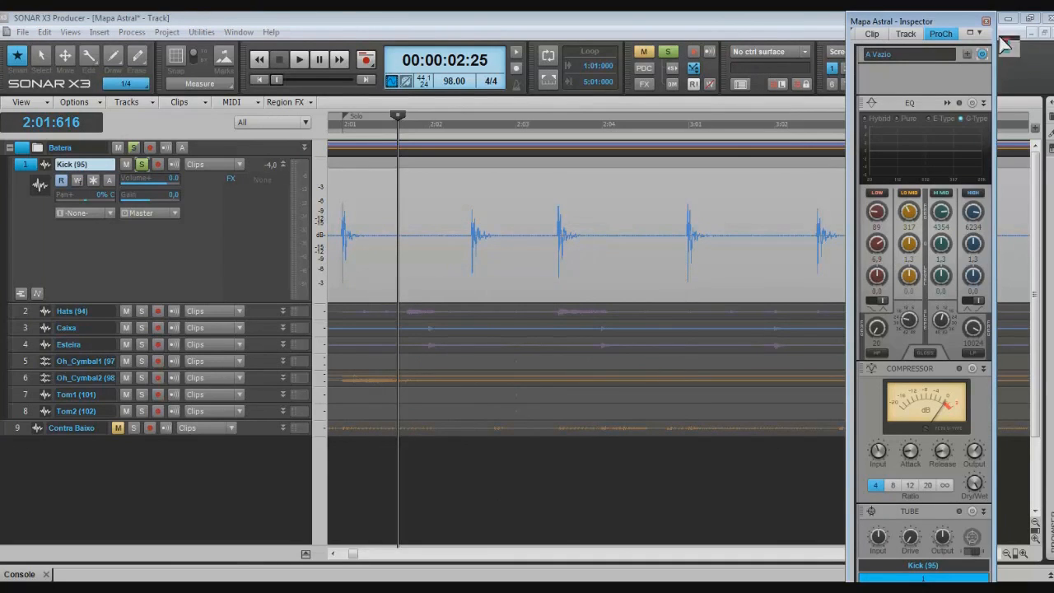
{"action": "left_click", "coordinate": [972, 103]}
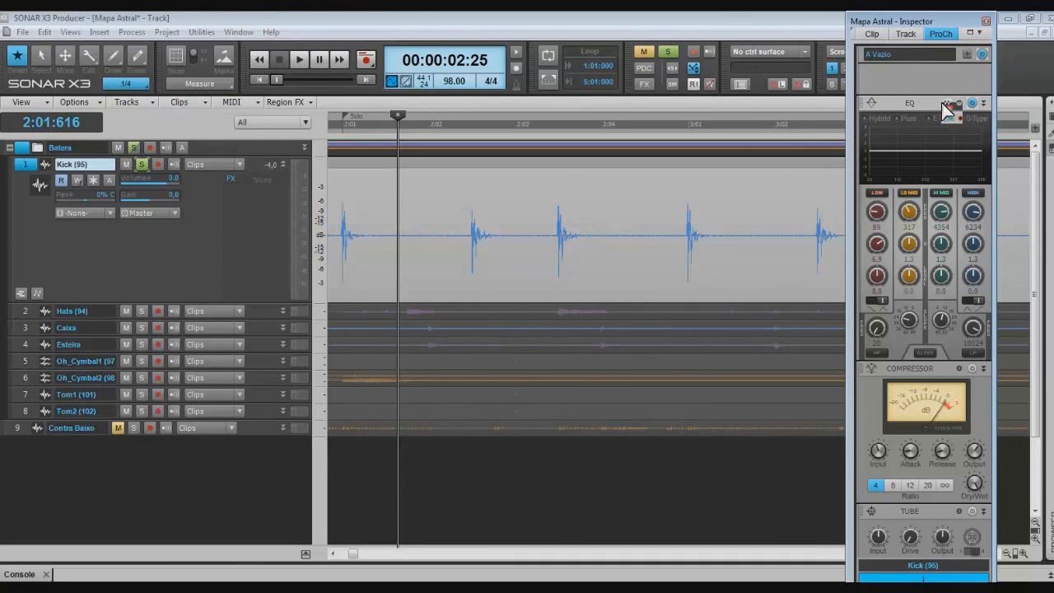
{"action": "left_click", "coordinate": [950, 104]}
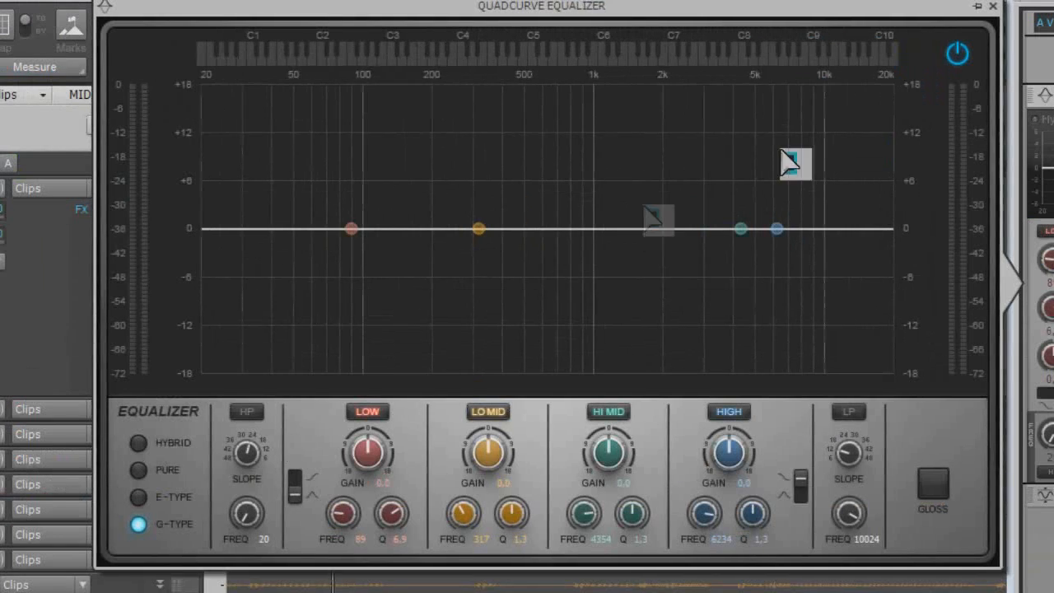
- Enable the high-pass filter in the Kick's equalizer and set its frequency to 50 Hz while listening to the track
{"action": "key", "text": "space"}
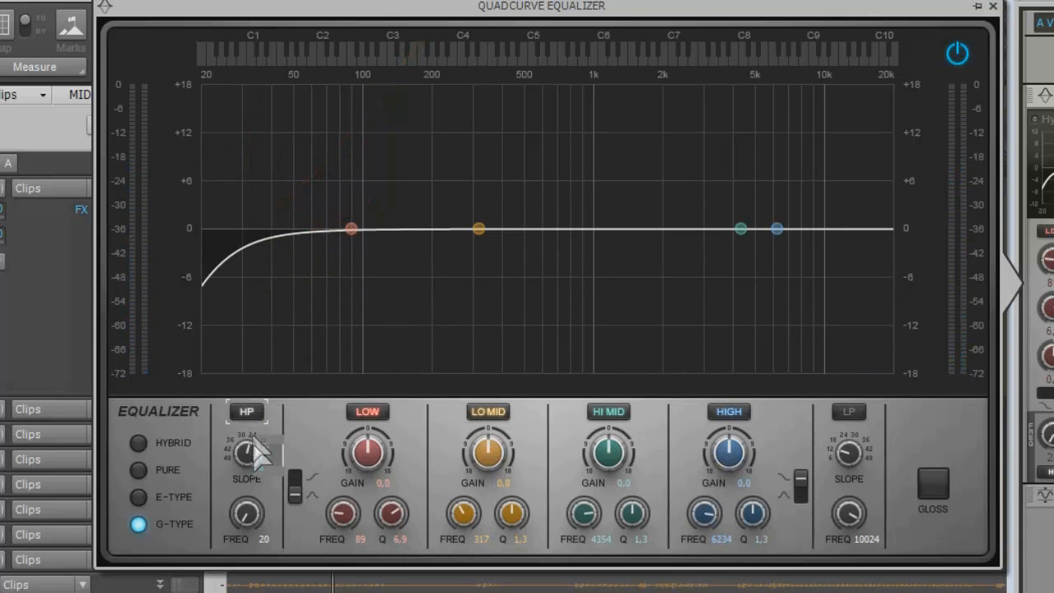
{"action": "scroll", "coordinate": [252, 517], "scroll_direction": "up", "scroll_amount": 8}
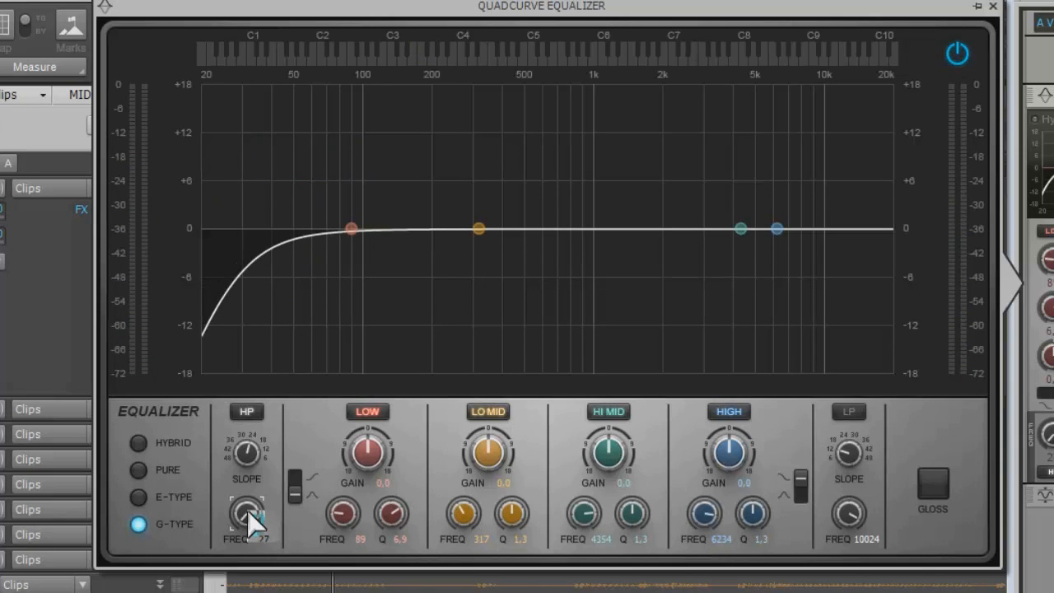
{"action": "scroll", "coordinate": [252, 519], "scroll_direction": "up", "scroll_amount": 5}
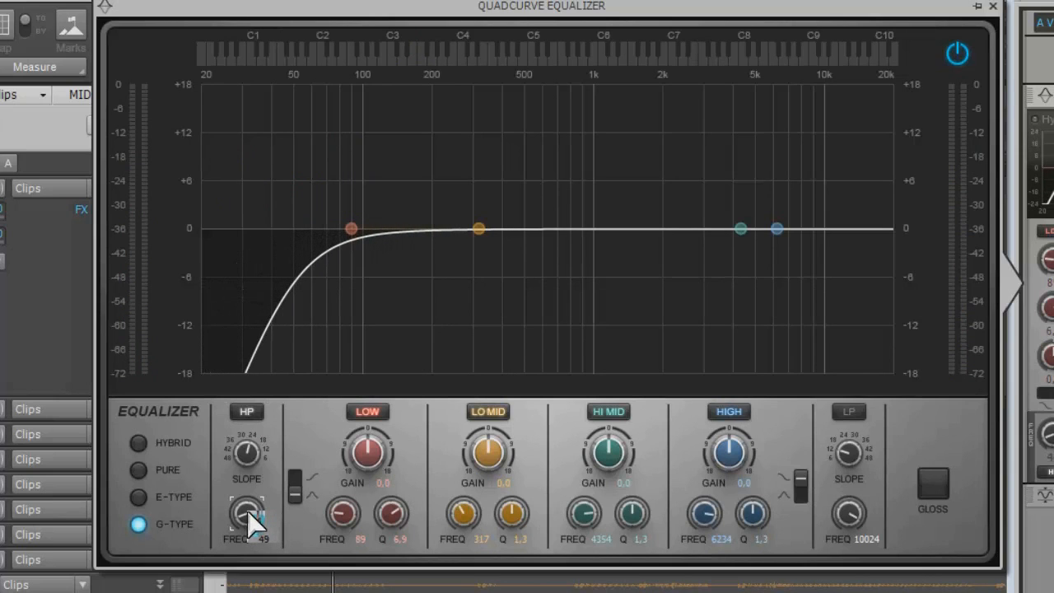
{"action": "scroll", "coordinate": [251, 519], "scroll_direction": "down", "scroll_amount": 2}
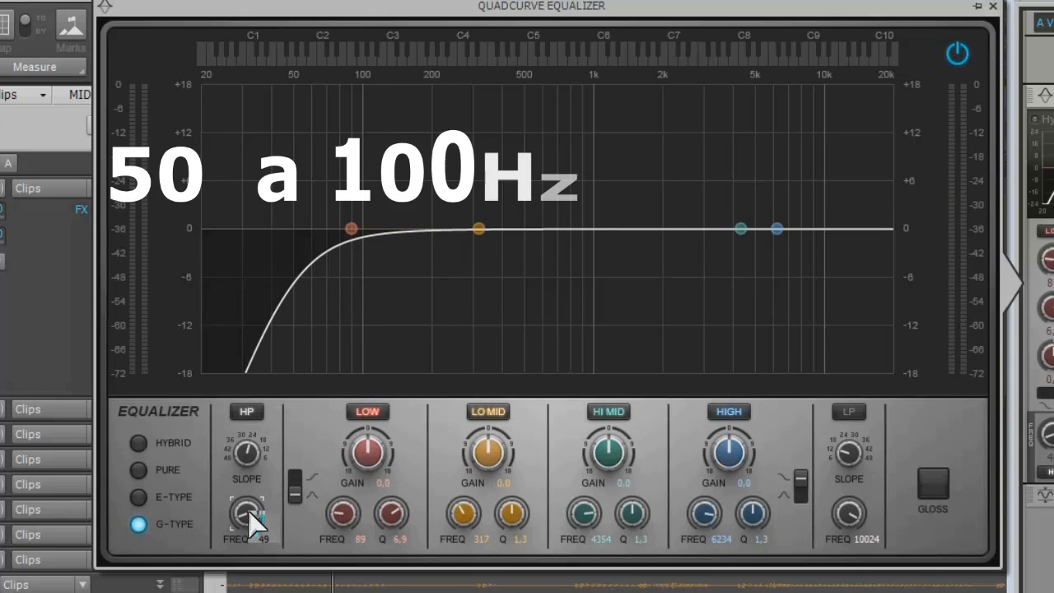
{"action": "scroll", "coordinate": [251, 519], "scroll_direction": "down", "scroll_amount": 4}
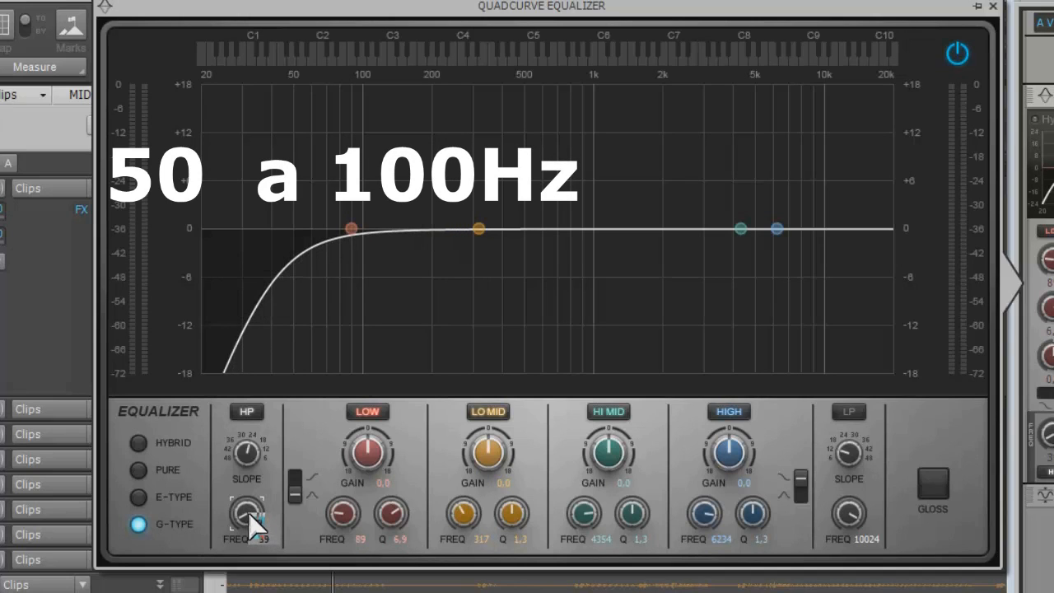
{"action": "scroll", "coordinate": [251, 518], "scroll_direction": "down", "scroll_amount": 1}
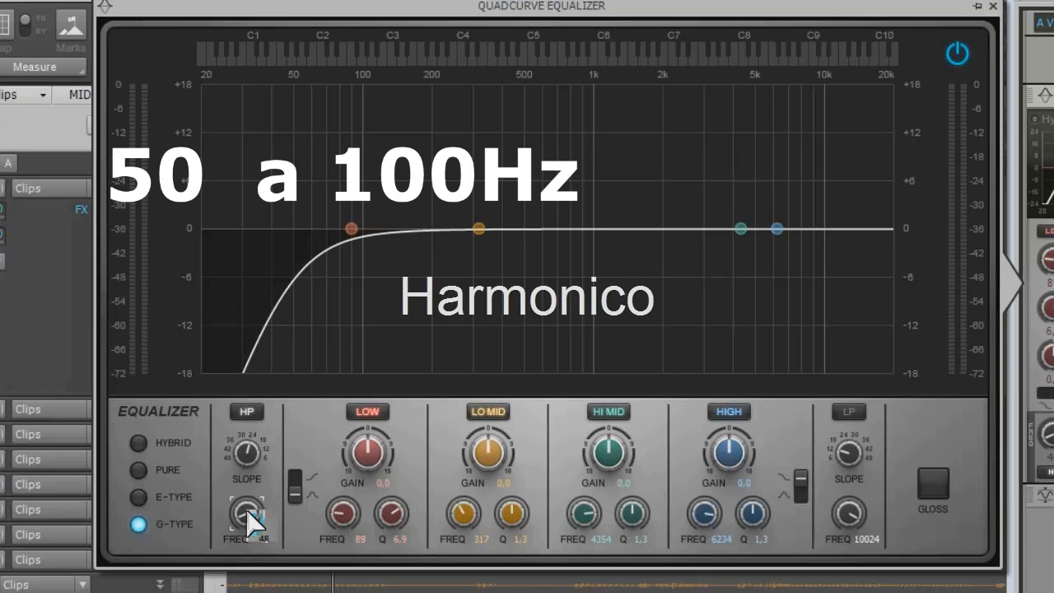
{"action": "scroll", "coordinate": [252, 518], "scroll_direction": "up", "scroll_amount": 1}
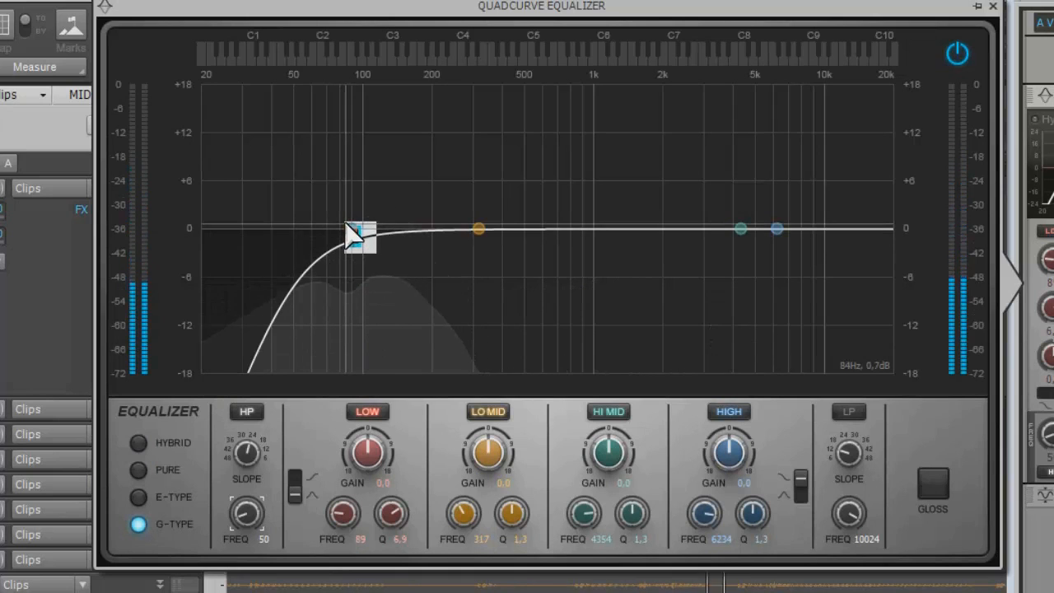
- Boost the Kick's Low EQ band by about 3.1 dB at 81 Hz
{"action": "left_click_drag", "start_coordinate": [352, 235], "coordinate": [344, 221]}
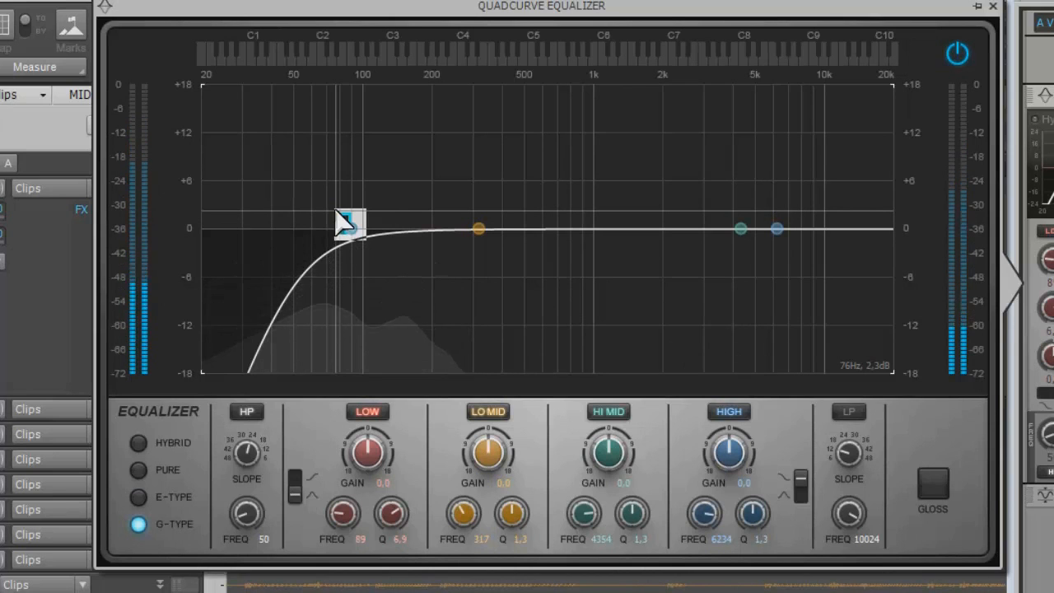
{"action": "left_click_drag", "start_coordinate": [344, 221], "coordinate": [351, 229]}
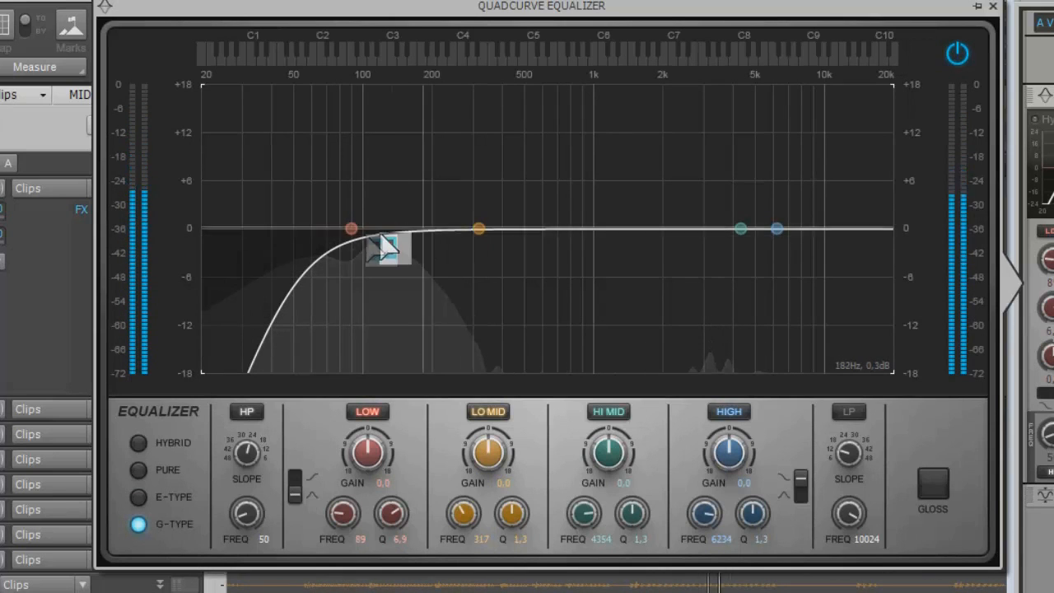
{"action": "left_click_drag", "start_coordinate": [351, 229], "coordinate": [346, 205]}
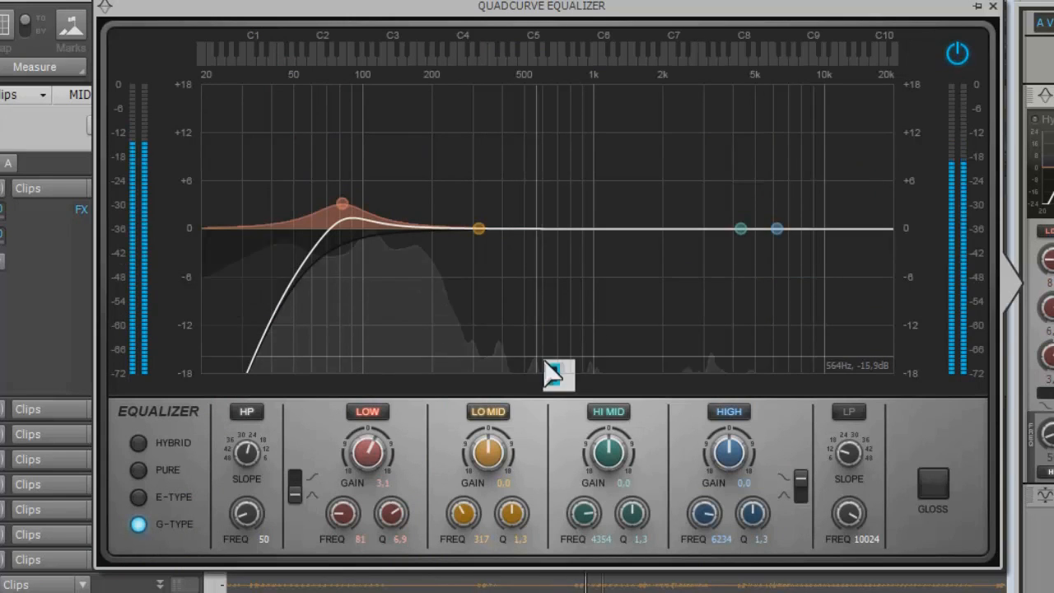
- Cut the Kick's Lo Mid EQ band by about 16.9 dB at 331 Hz, with a Q of about 8.8
{"action": "left_click_drag", "start_coordinate": [482, 231], "coordinate": [492, 260]}
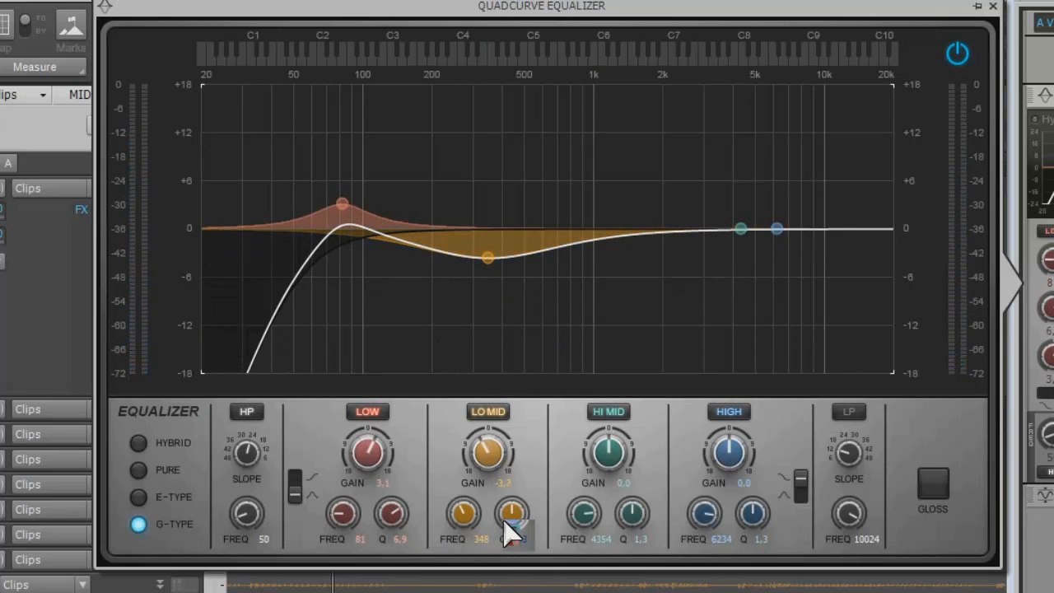
{"action": "scroll", "coordinate": [512, 531], "scroll_direction": "up", "scroll_amount": 5}
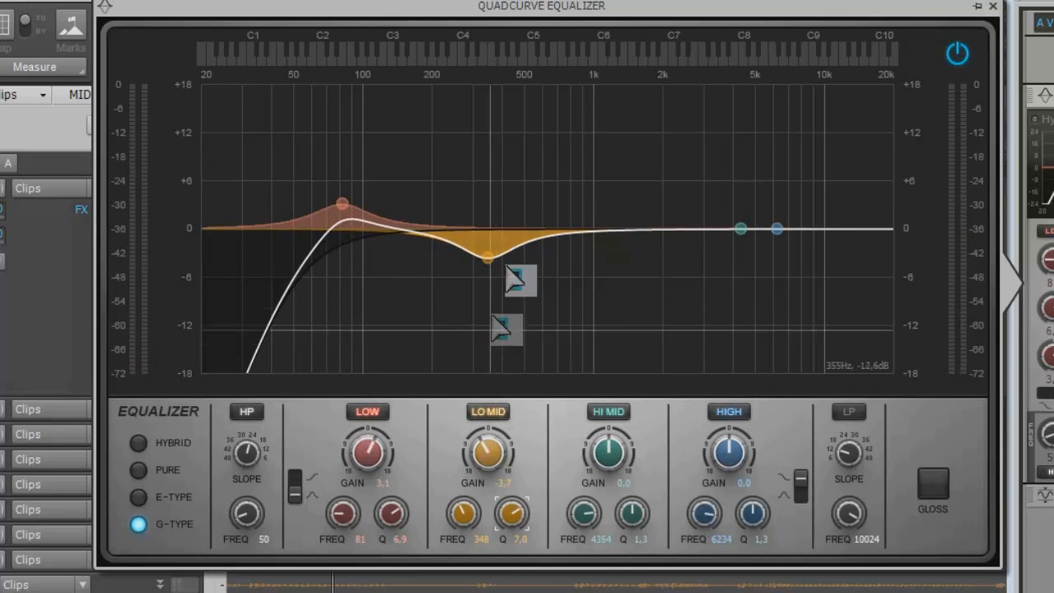
{"action": "left_click_drag", "start_coordinate": [501, 263], "coordinate": [487, 369]}
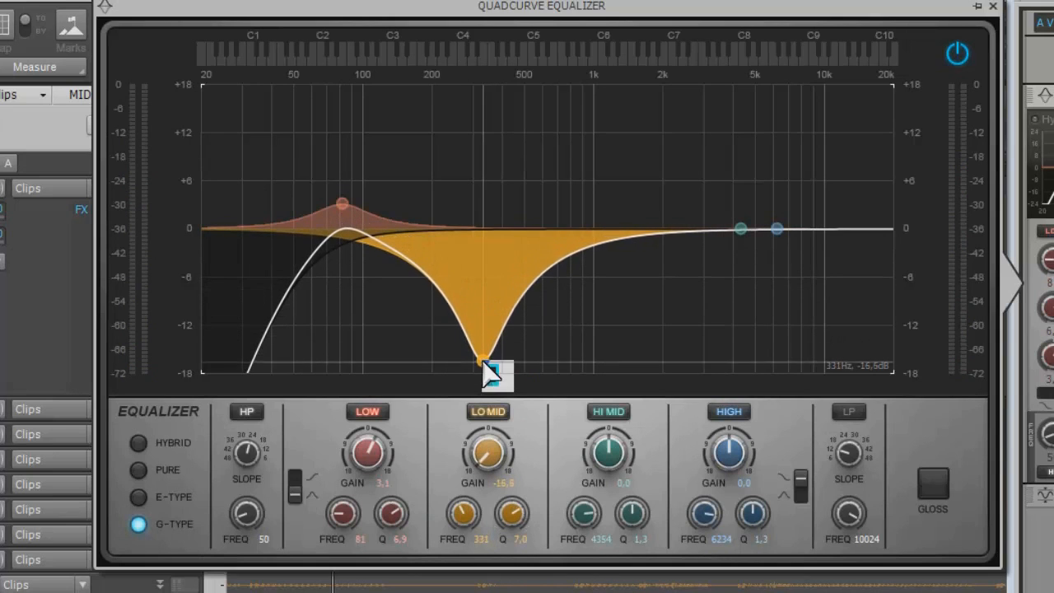
{"action": "scroll", "coordinate": [511, 515], "scroll_direction": "up", "scroll_amount": 5}
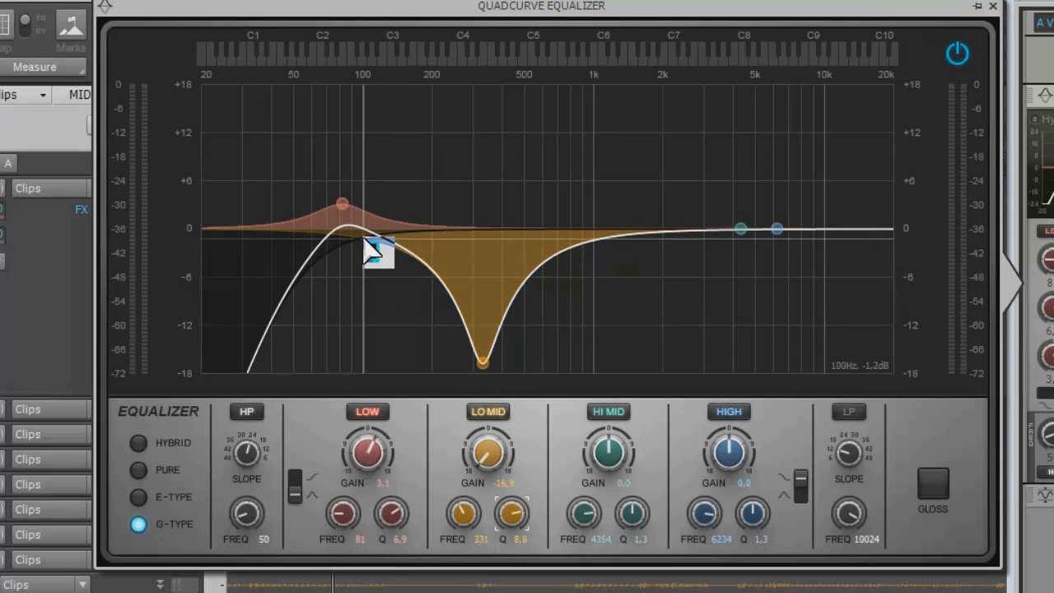
- Play the Kick and compare its sound with the equalizer bypassed and enabled
{"action": "key", "text": "space"}
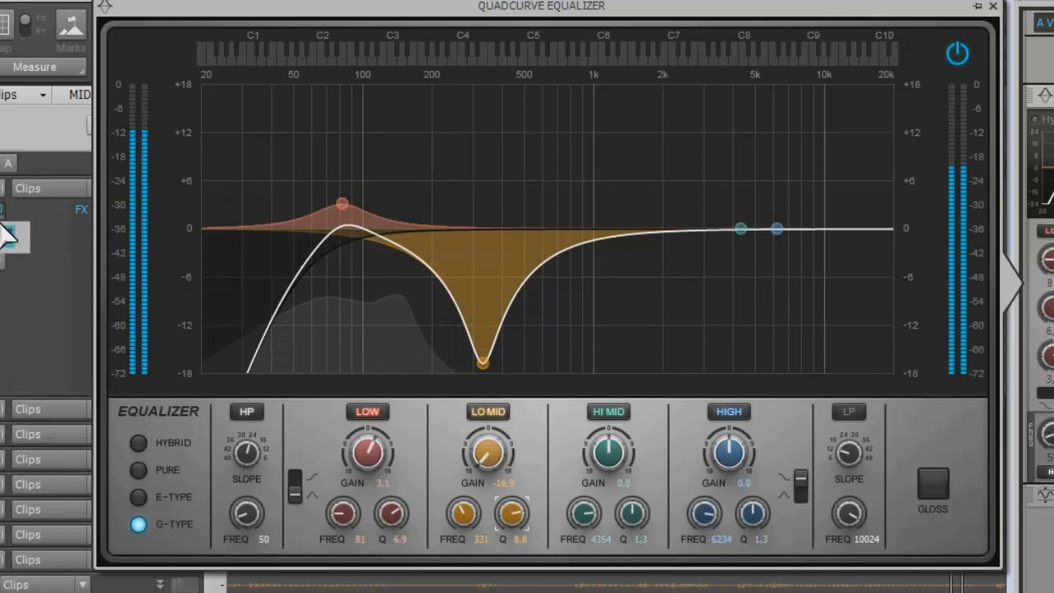
{"action": "left_click", "coordinate": [956, 56]}
{"action": "left_click", "coordinate": [958, 59]}
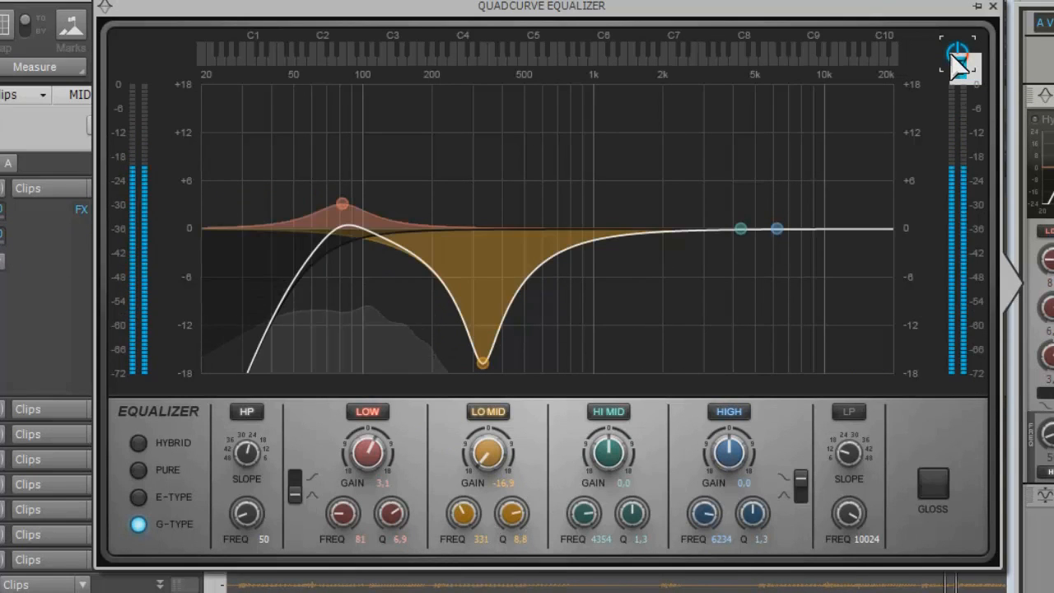
{"action": "key", "text": "space"}
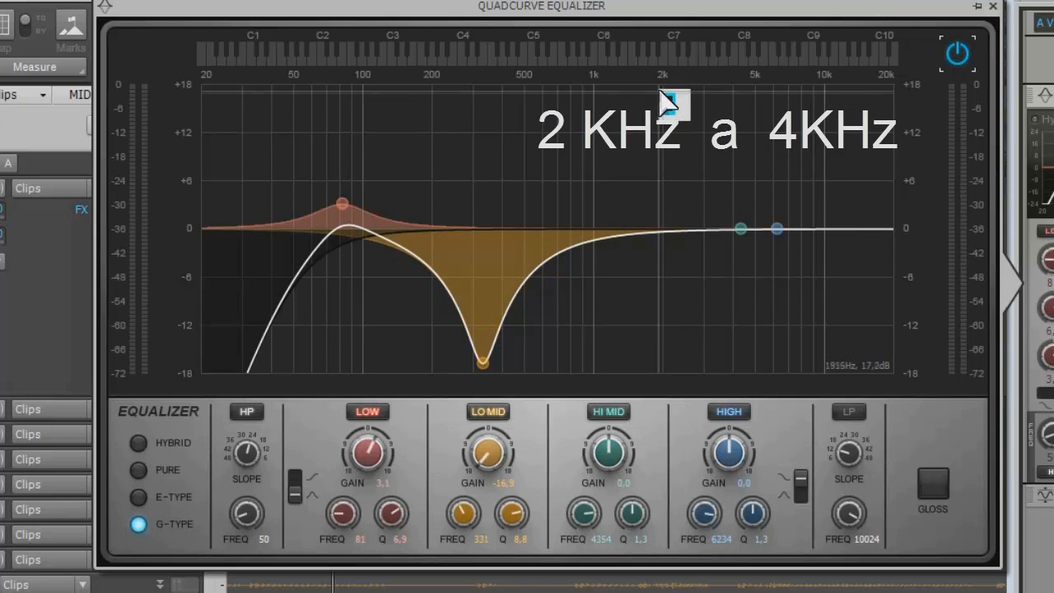
- Boost the Kick's Hi Mid EQ band by about 3.8 dB at 3130 Hz, with a Q of 6.2
{"action": "left_click_drag", "start_coordinate": [740, 229], "coordinate": [708, 216]}
{"action": "left_click_drag", "start_coordinate": [631, 514], "coordinate": [649, 473]}
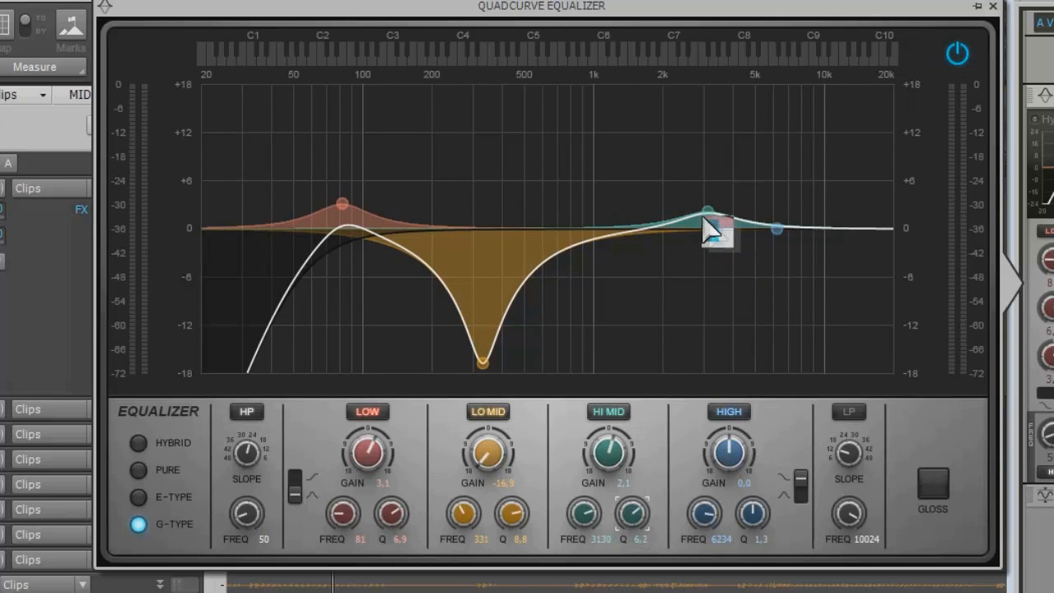
{"action": "mouse_move", "coordinate": [712, 218]}
{"action": "left_mouse_down"}
{"action": "mouse_move", "coordinate": [706, 204]}
{"action": "mouse_move", "coordinate": [717, 206]}
{"action": "left_mouse_up"}
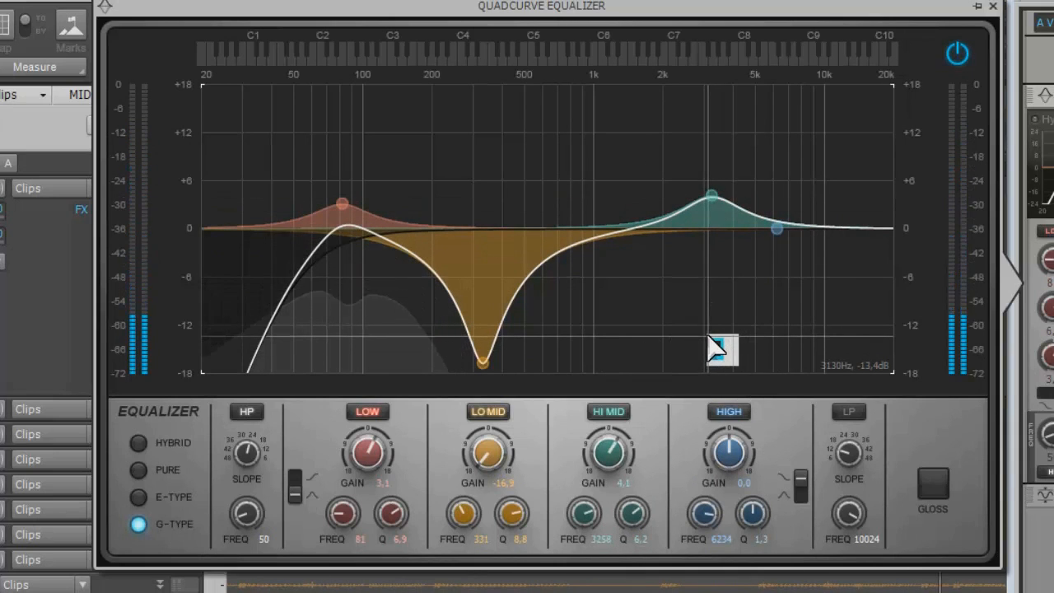
{"action": "mouse_move", "coordinate": [716, 196]}
{"action": "left_mouse_down"}
{"action": "mouse_move", "coordinate": [707, 192]}
{"action": "mouse_move", "coordinate": [711, 200]}
{"action": "left_mouse_up"}
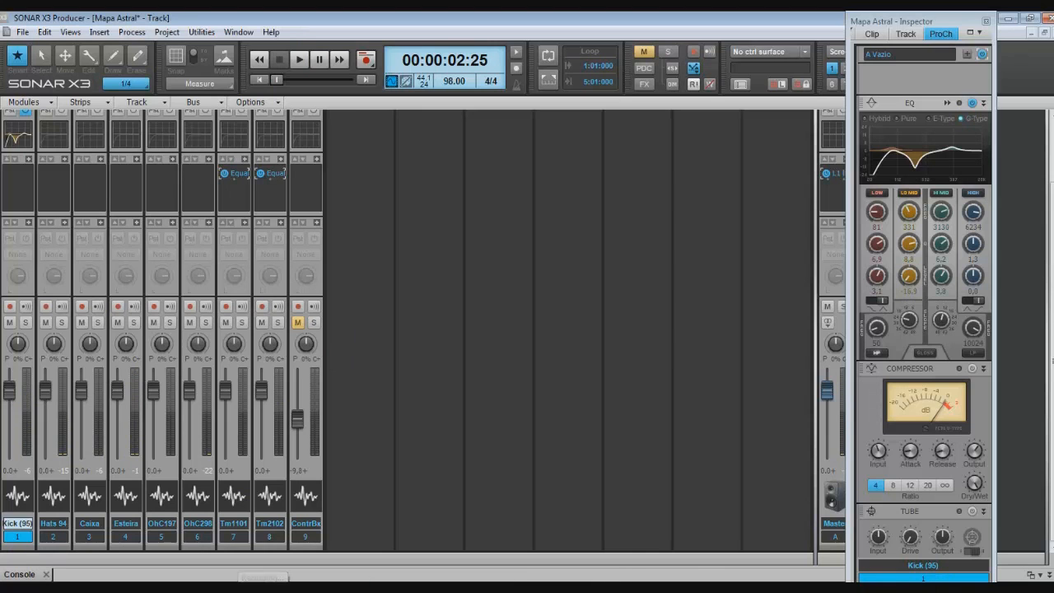
- Collapse the console, then enlarge, solo and select the Hats (94) track
{"action": "left_click", "coordinate": [1050, 576]}
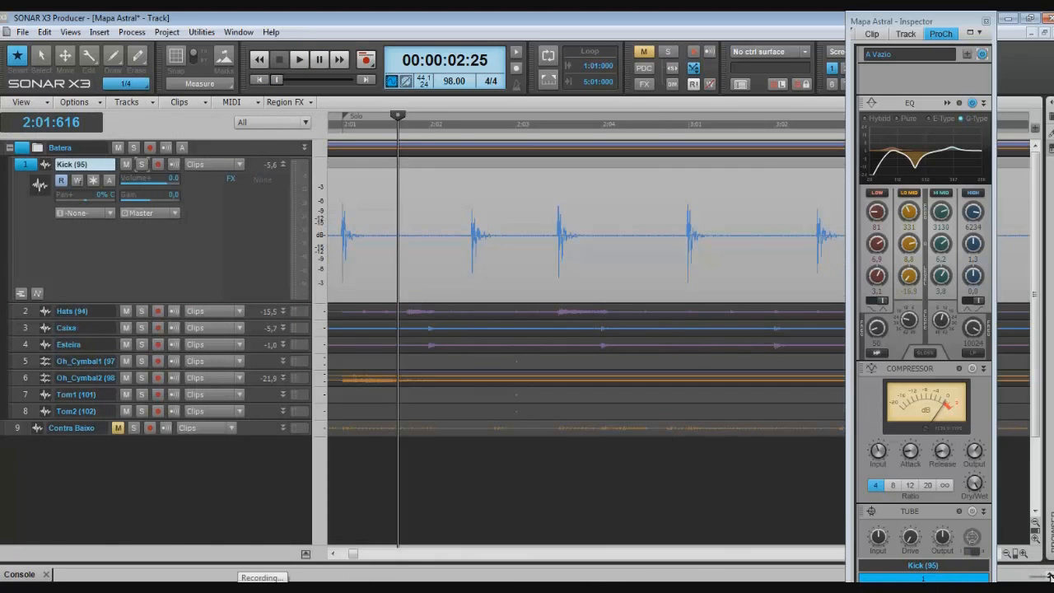
{"action": "left_click_drag", "start_coordinate": [284, 303], "coordinate": [285, 351]}
{"action": "left_click", "coordinate": [142, 187]}
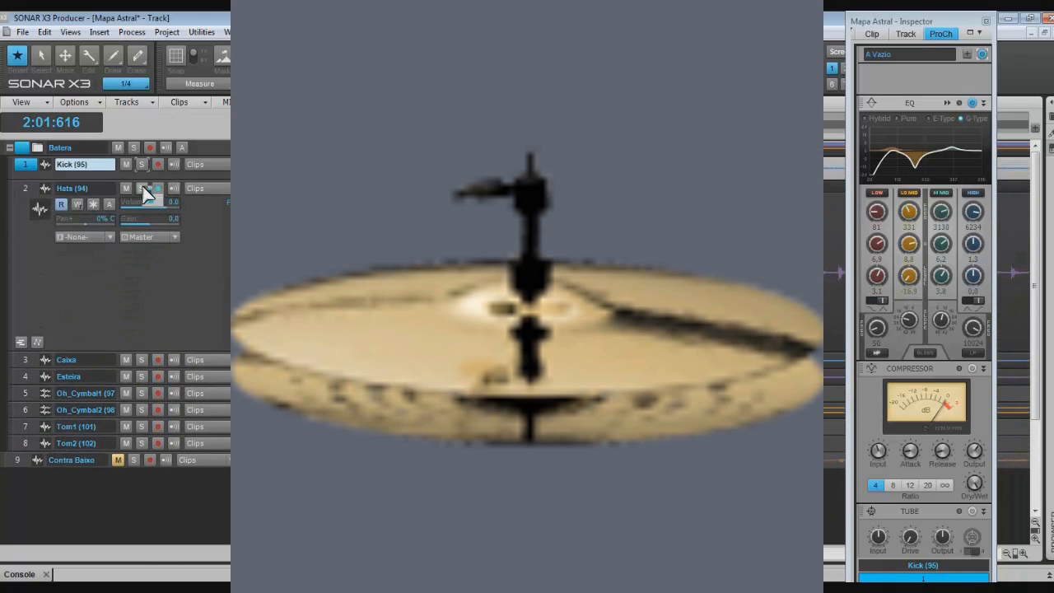
{"action": "left_click", "coordinate": [33, 205]}
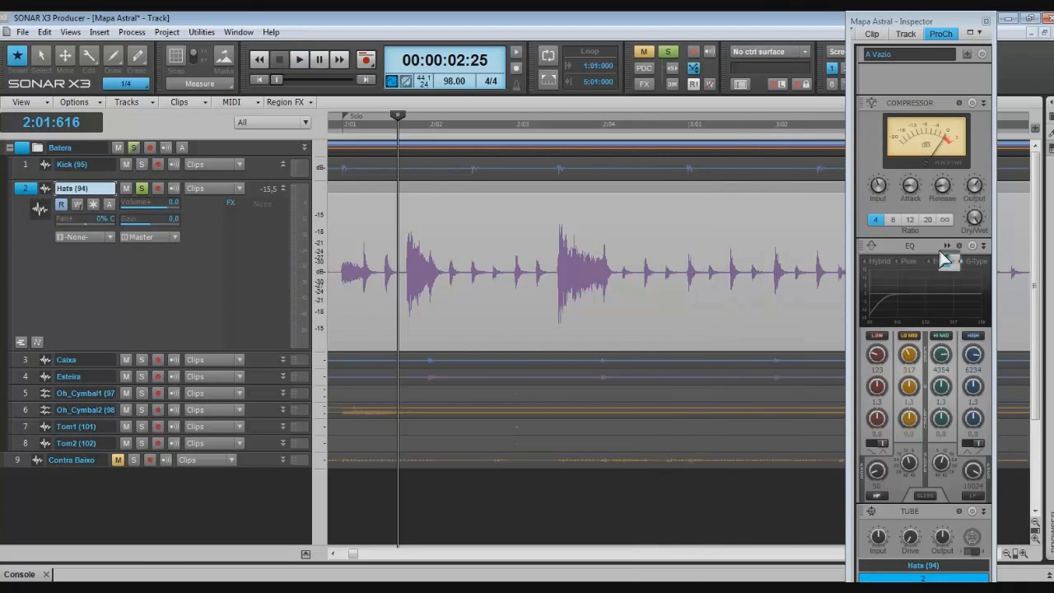
- Move the Hats' EQ module above the compressor, and enable it with its full equalizer window open
{"action": "left_click_drag", "start_coordinate": [976, 245], "coordinate": [942, 265]}
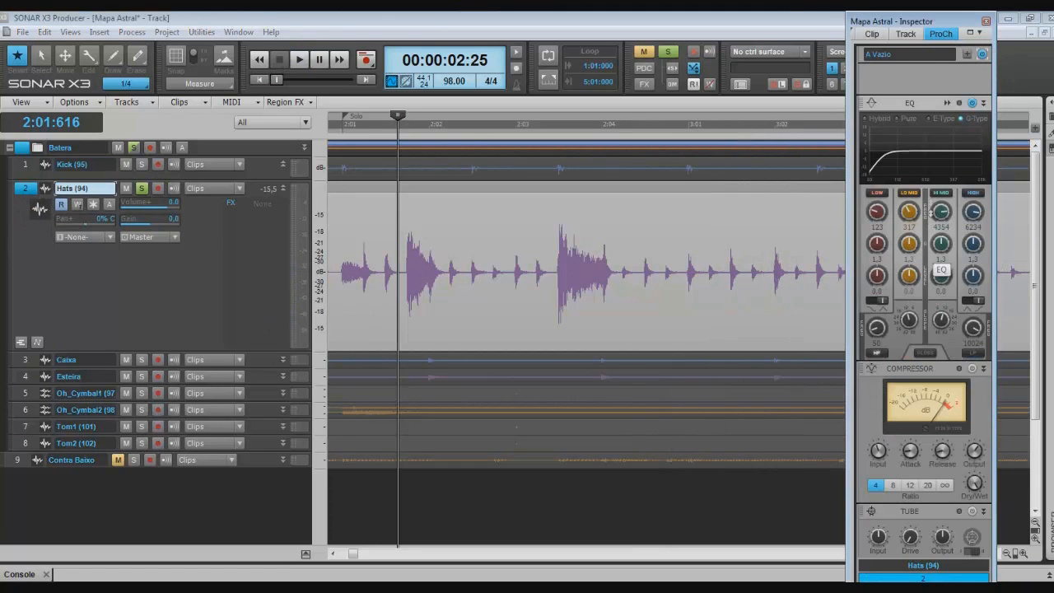
{"action": "left_click", "coordinate": [951, 107]}
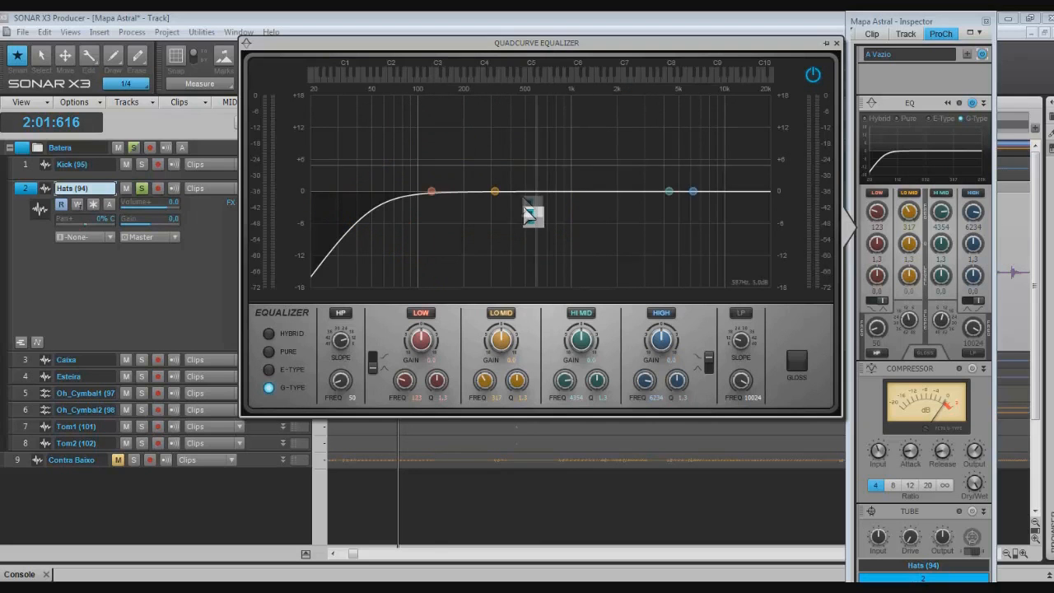
- Play the Hats and raise the high-pass frequency in their equalizer to 1807 Hz
{"action": "key", "text": "space"}
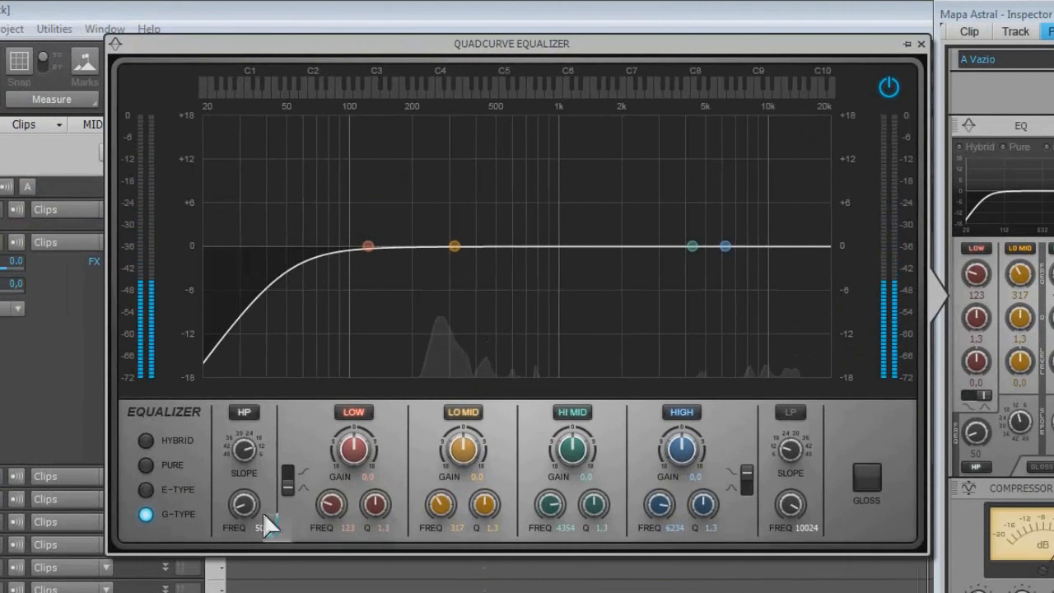
{"action": "scroll", "coordinate": [245, 504], "scroll_direction": "up", "scroll_amount": 10}
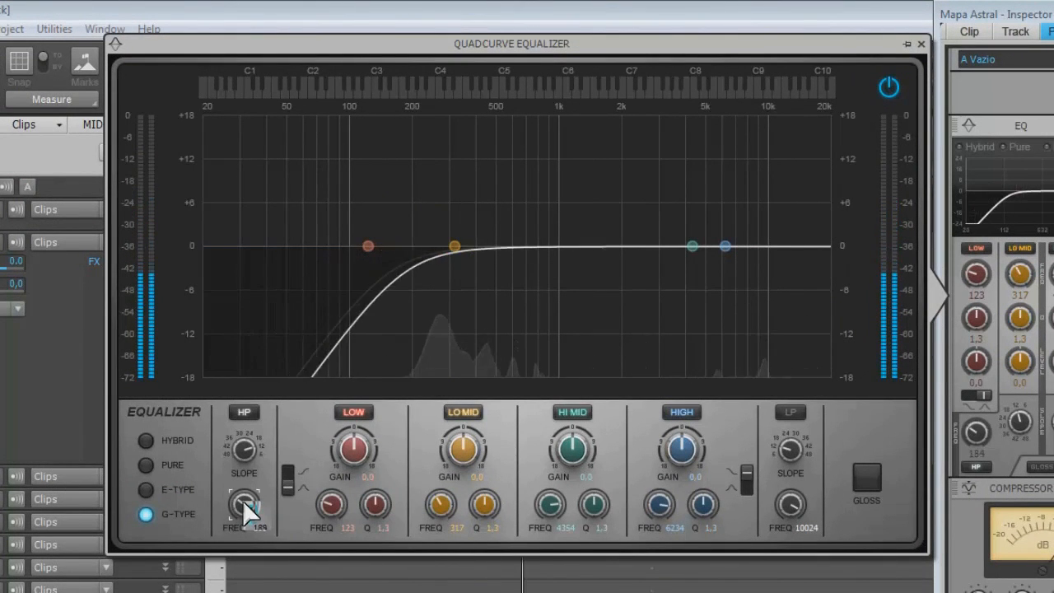
{"action": "scroll", "coordinate": [245, 504], "scroll_direction": "up", "scroll_amount": 8}
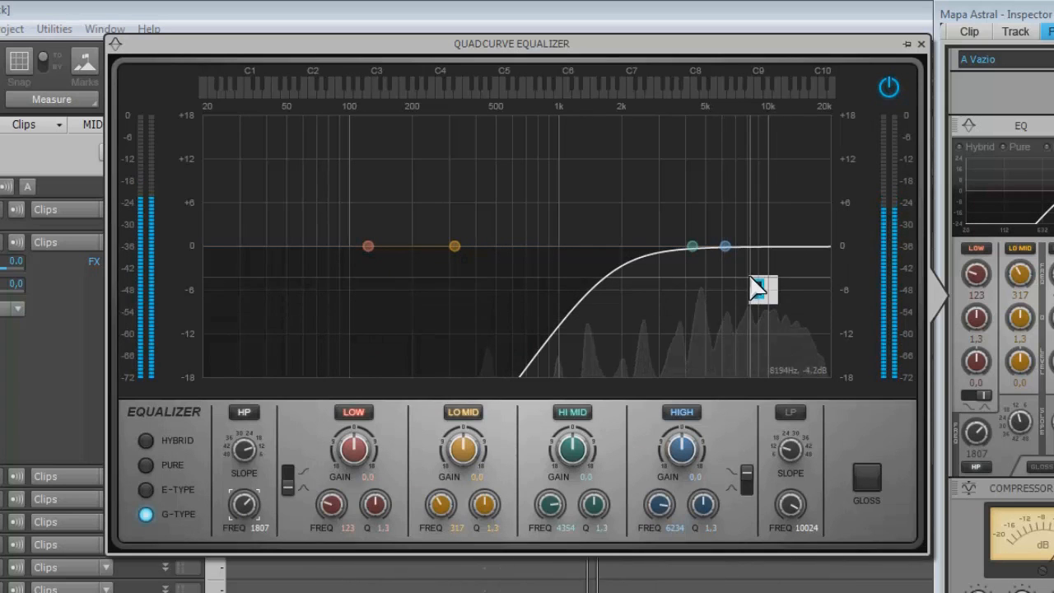
- Boost the Hats' Hi Mid EQ band by about 3.8 dB near 3.6 kHz, with a narrower Q
{"action": "mouse_move", "coordinate": [696, 250]}
{"action": "left_mouse_down"}
{"action": "mouse_move", "coordinate": [705, 243]}
{"action": "mouse_move", "coordinate": [695, 230]}
{"action": "left_mouse_up"}
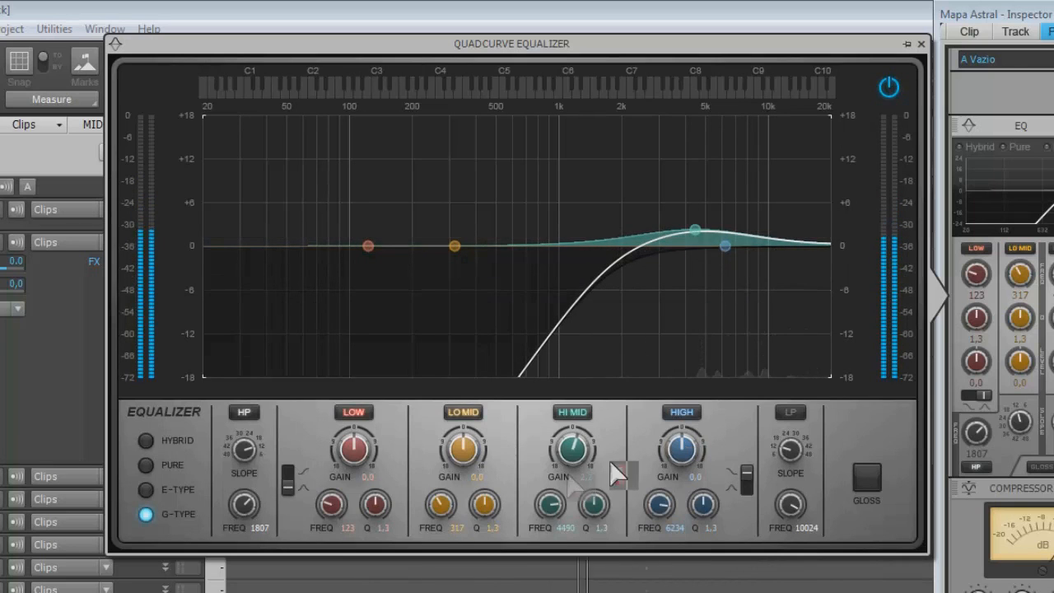
{"action": "left_click_drag", "start_coordinate": [594, 515], "coordinate": [593, 500]}
{"action": "mouse_move", "coordinate": [695, 230]}
{"action": "left_mouse_down"}
{"action": "mouse_move", "coordinate": [689, 153]}
{"action": "mouse_move", "coordinate": [689, 230]}
{"action": "mouse_move", "coordinate": [678, 227]}
{"action": "left_mouse_up"}
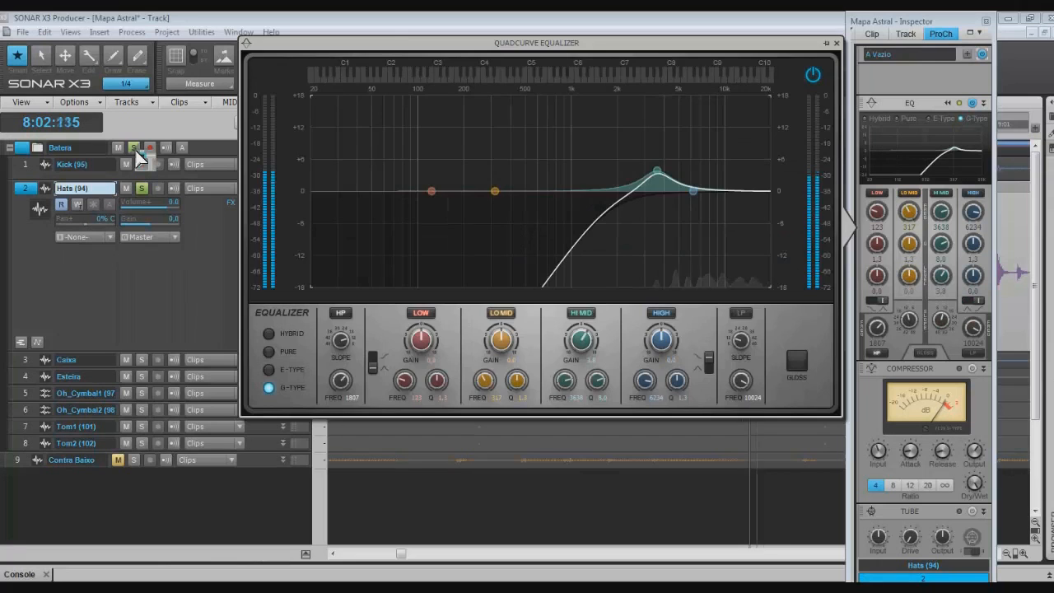
- Close the equalizer, pan the Hats track 40% left, and audition it soloed together with the Kick before clearing both solos
{"action": "key", "text": "Escape"}
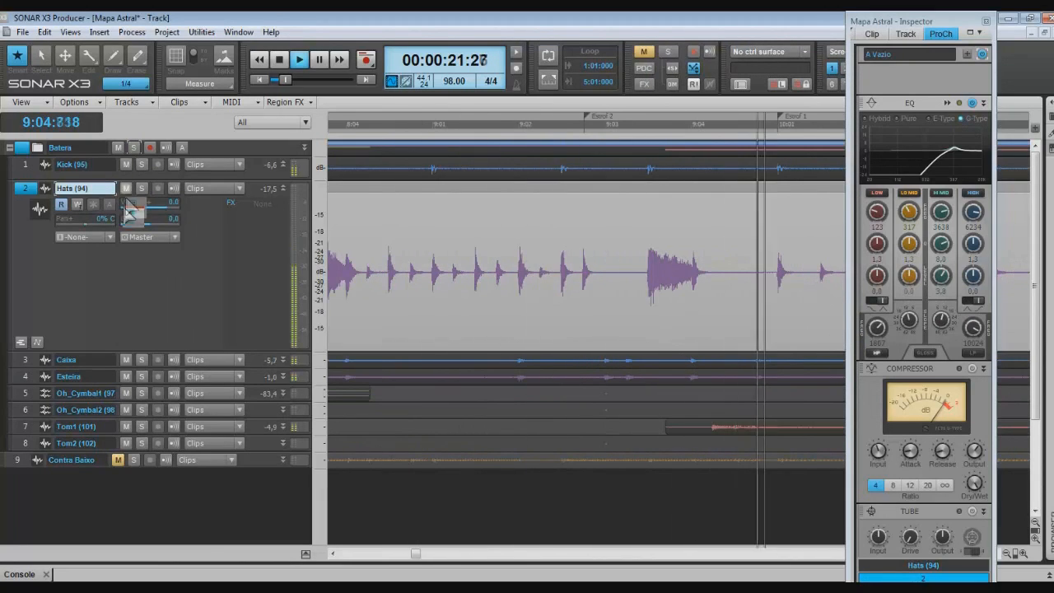
{"action": "left_click_drag", "start_coordinate": [93, 222], "coordinate": [86, 226]}
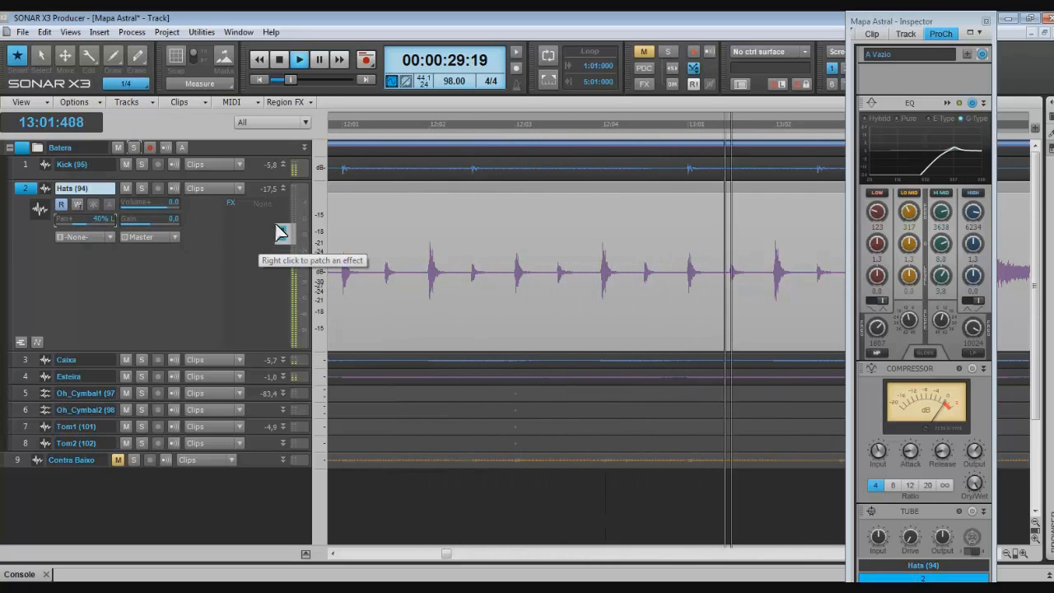
{"action": "left_click", "coordinate": [141, 164]}
{"action": "left_click", "coordinate": [142, 188]}
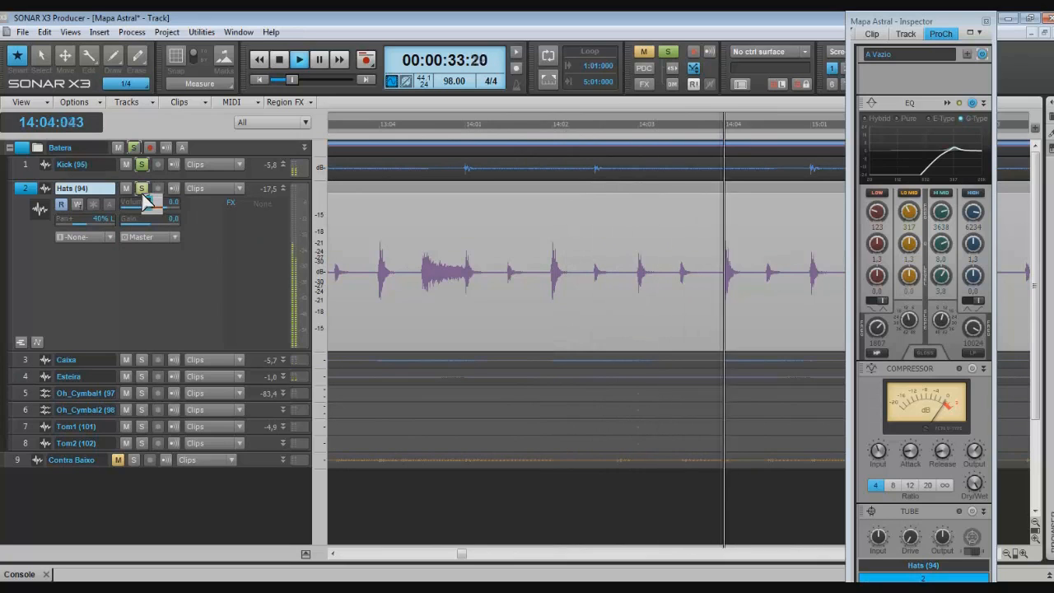
{"action": "key", "text": "space"}
{"action": "left_click", "coordinate": [142, 188]}
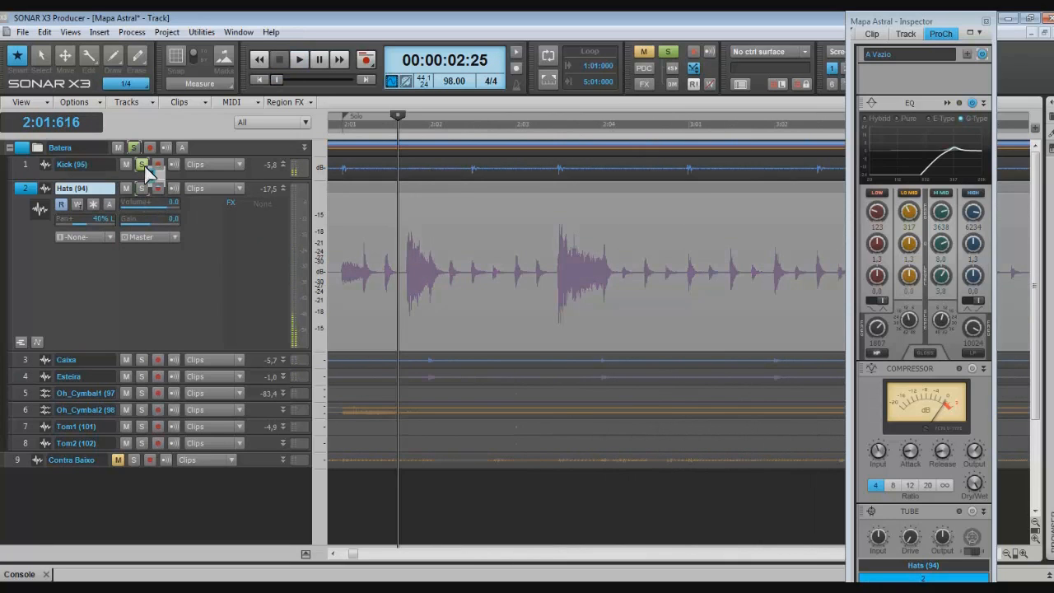
{"action": "left_click", "coordinate": [143, 166]}
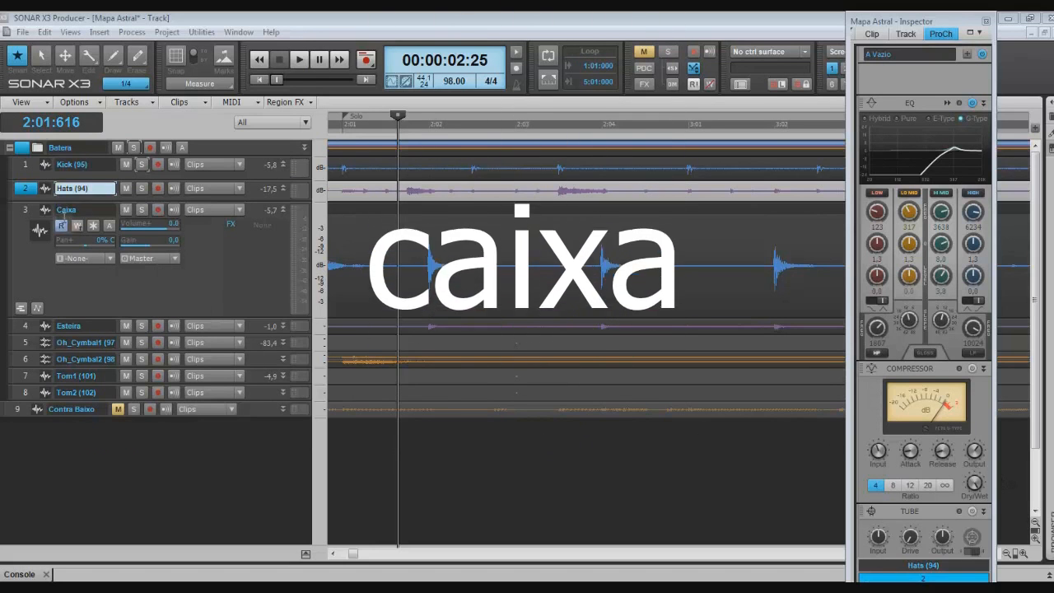
- Select the Caixa track, activate its ProChannel with the full equalizer open, and switch off the high-pass filter
{"action": "left_click", "coordinate": [14, 214]}
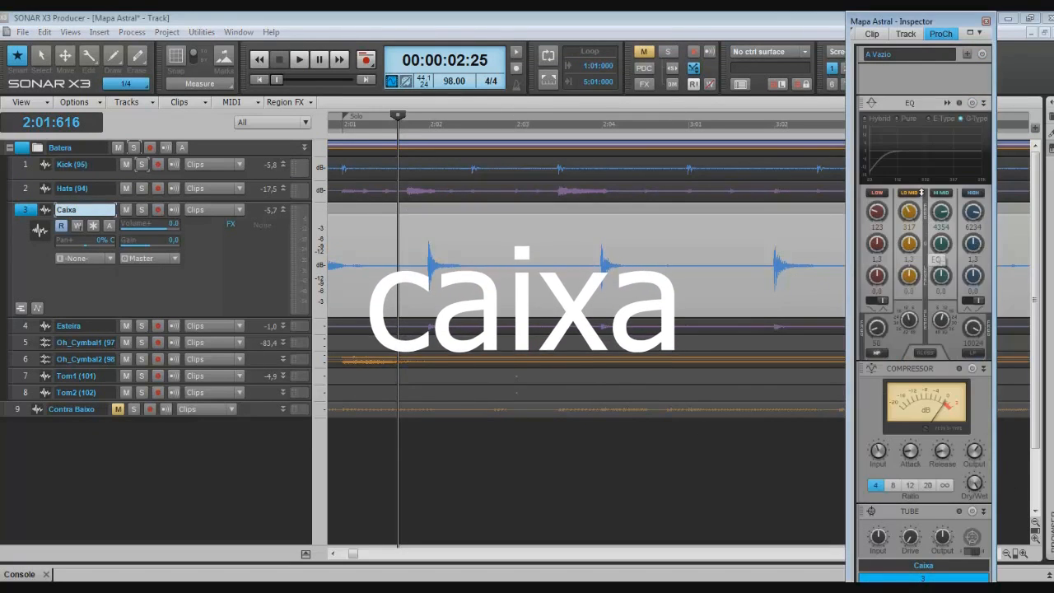
{"action": "left_click", "coordinate": [984, 53]}
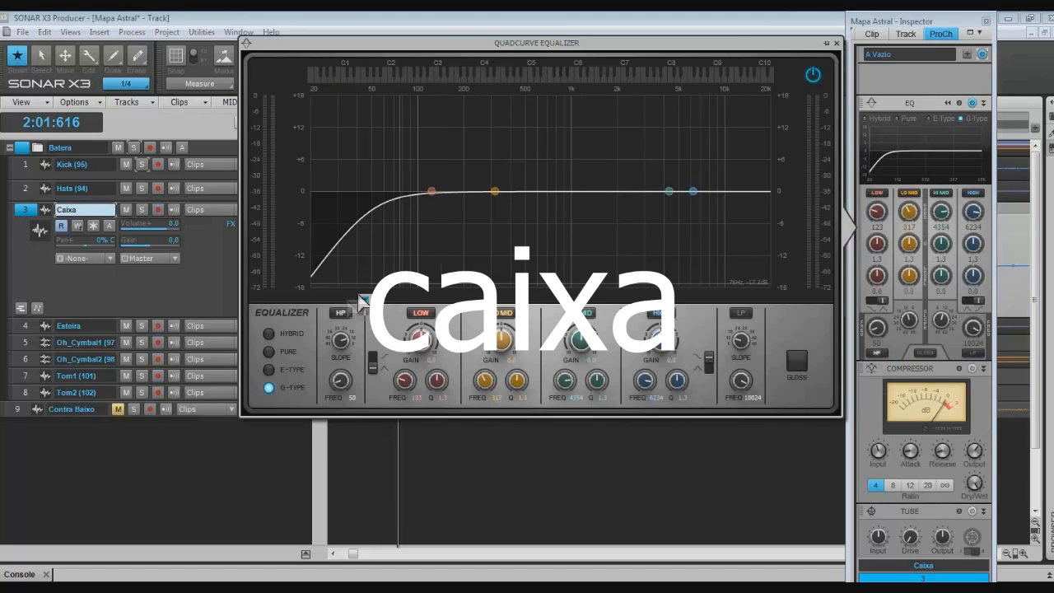
{"action": "left_click", "coordinate": [342, 313]}
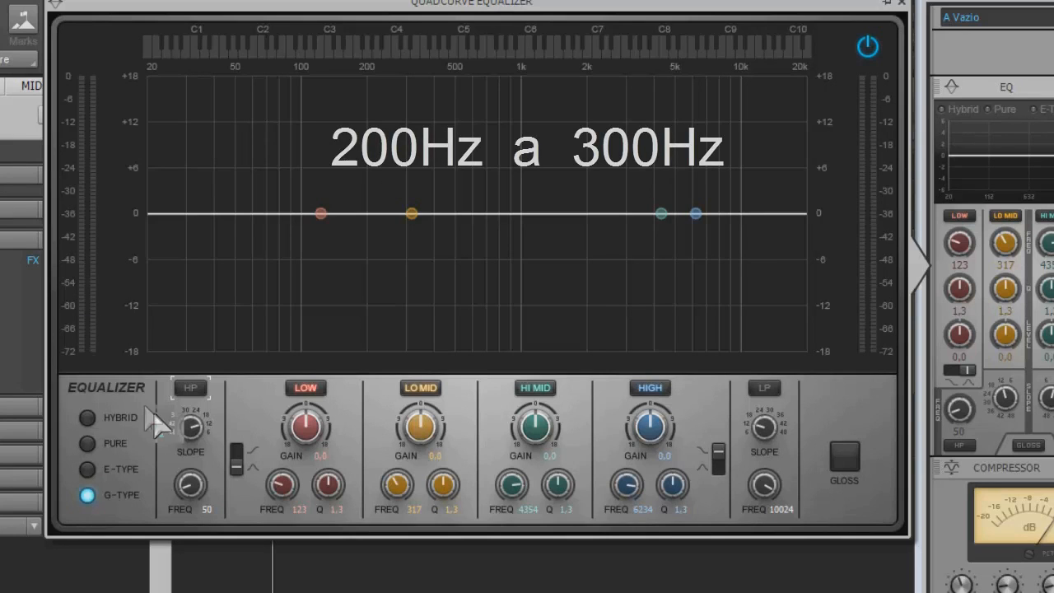
- Play the Caixa and boost its Low EQ band by about 2.3 dB near 187 Hz, with a Q of 7.3
{"action": "key", "text": "space"}
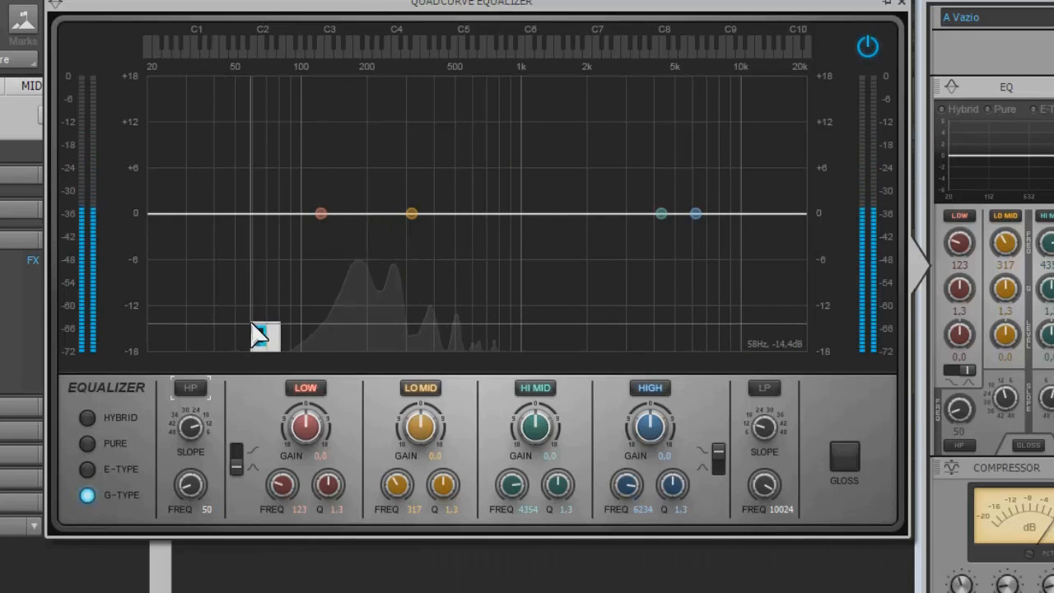
{"action": "left_click_drag", "start_coordinate": [322, 215], "coordinate": [361, 194]}
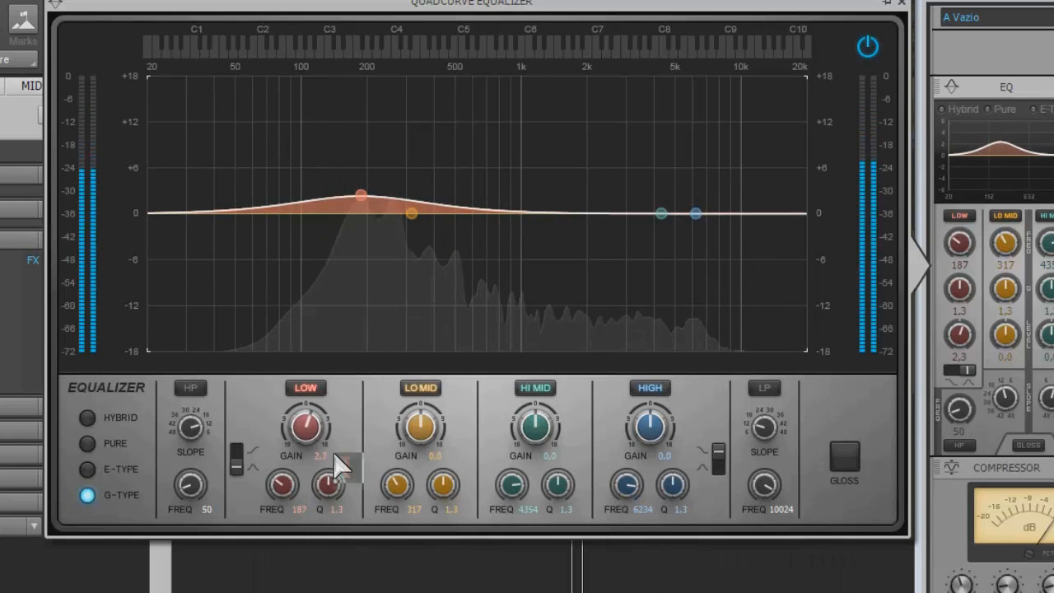
{"action": "scroll", "coordinate": [329, 486], "scroll_direction": "up", "scroll_amount": 6}
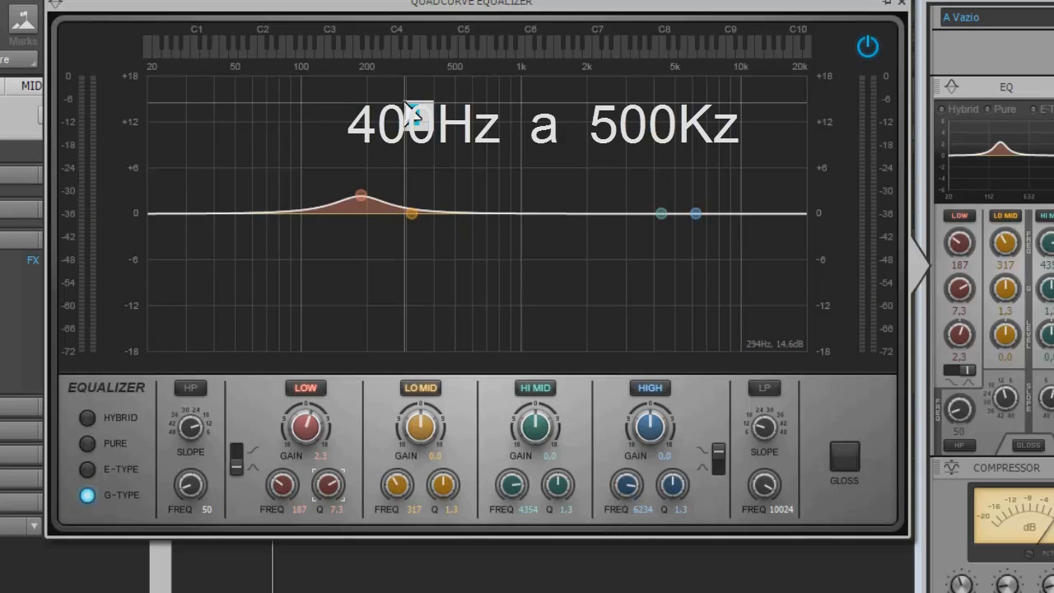
- Cut the Caixa's Lo Mid band by 15 dB near 397 Hz with Q 11.0, and raise the Low boost to about 3.7 dB
{"action": "left_click_drag", "start_coordinate": [411, 213], "coordinate": [447, 227]}
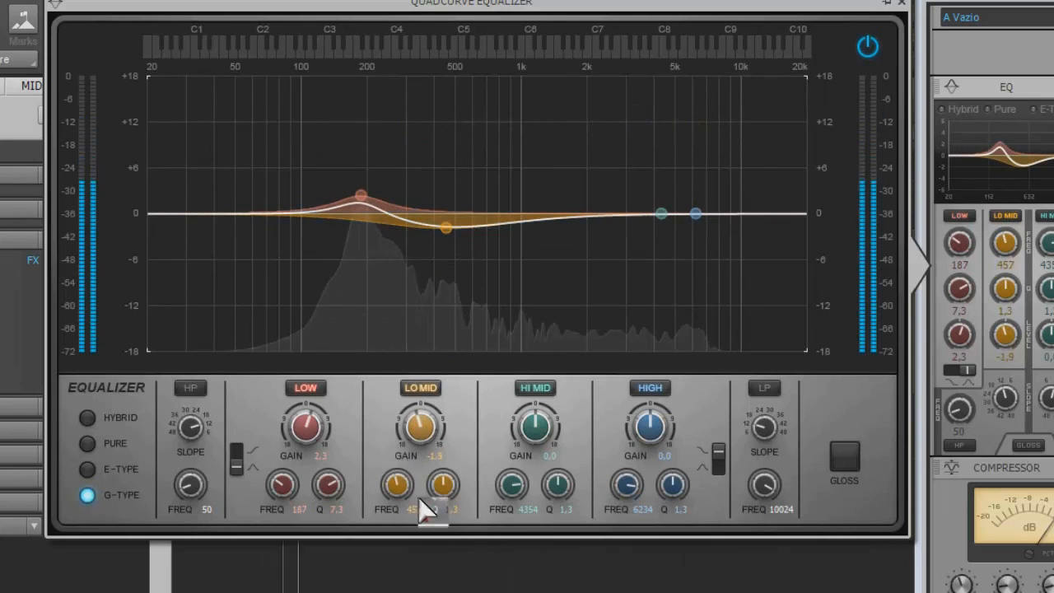
{"action": "left_click_drag", "start_coordinate": [445, 498], "coordinate": [443, 495]}
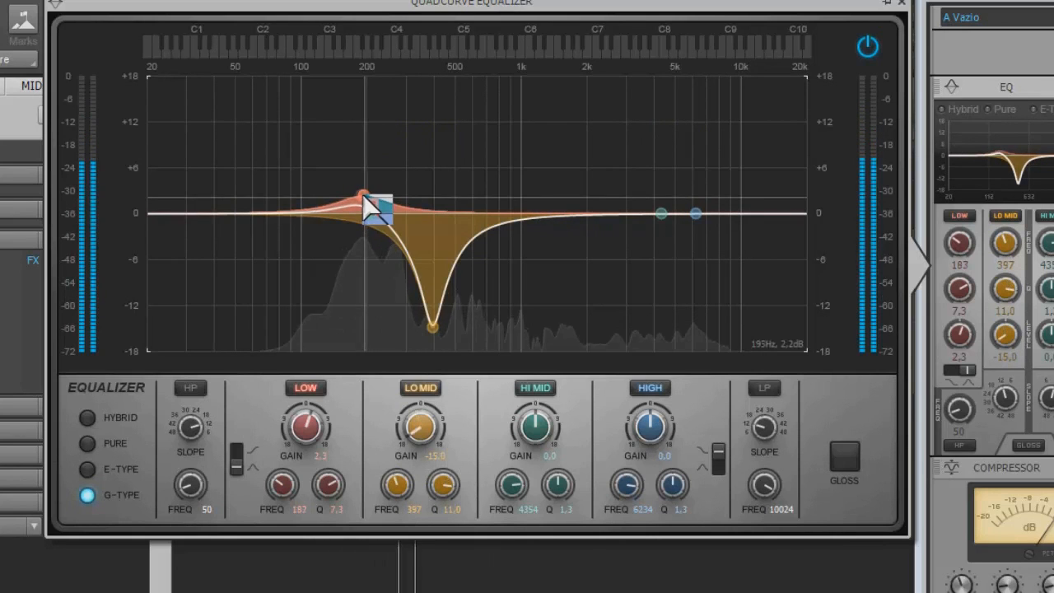
{"action": "left_click_drag", "start_coordinate": [372, 207], "coordinate": [368, 195]}
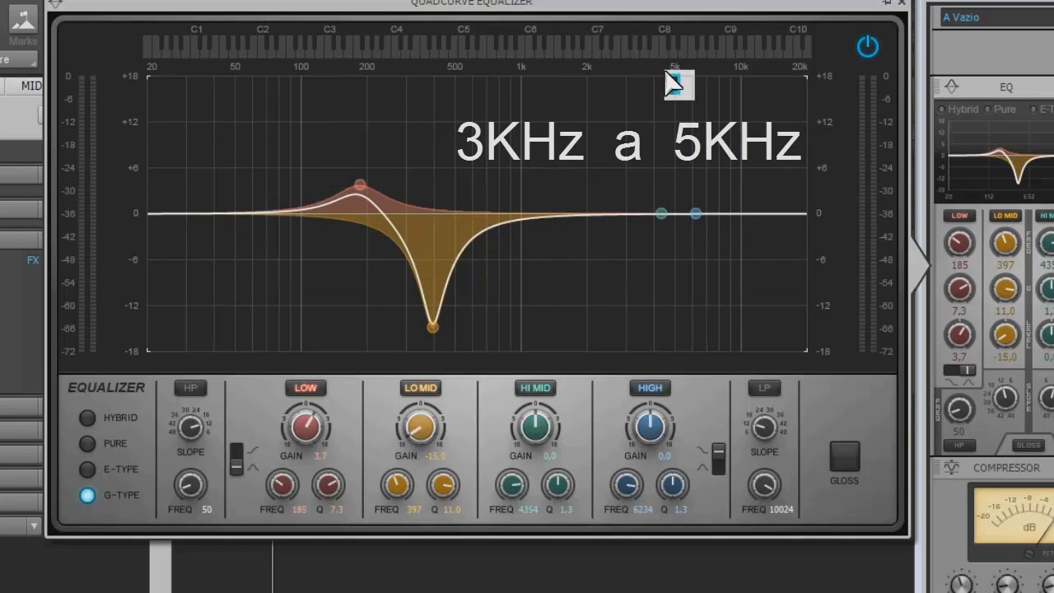
- Boost the Caixa's Hi Mid band by about 2.9 dB near 3193 Hz, with a Q of 9.6
{"action": "left_click_drag", "start_coordinate": [663, 214], "coordinate": [661, 195]}
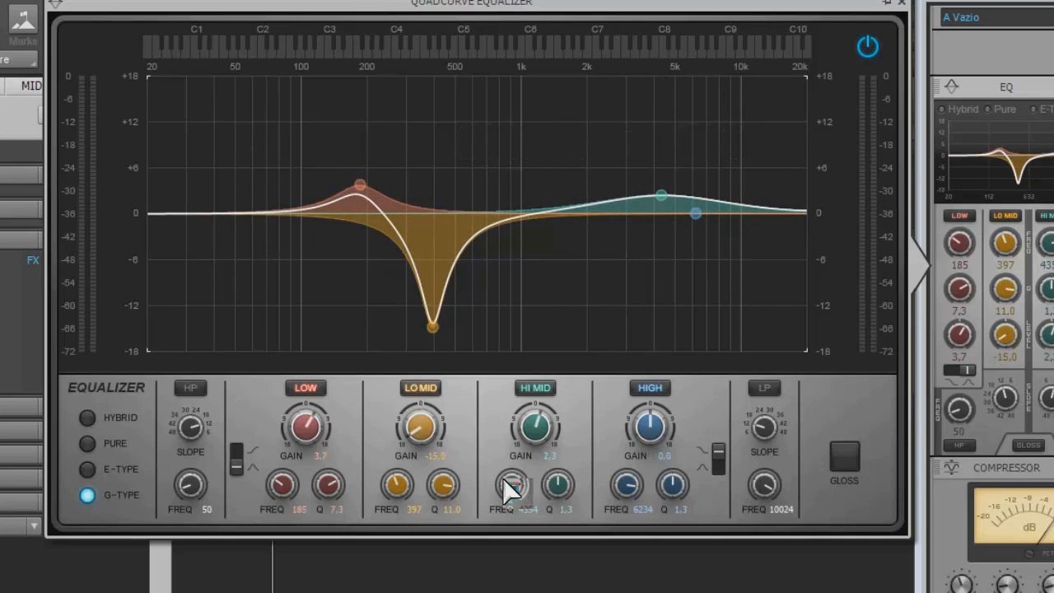
{"action": "scroll", "coordinate": [557, 486], "scroll_direction": "up", "scroll_amount": 8}
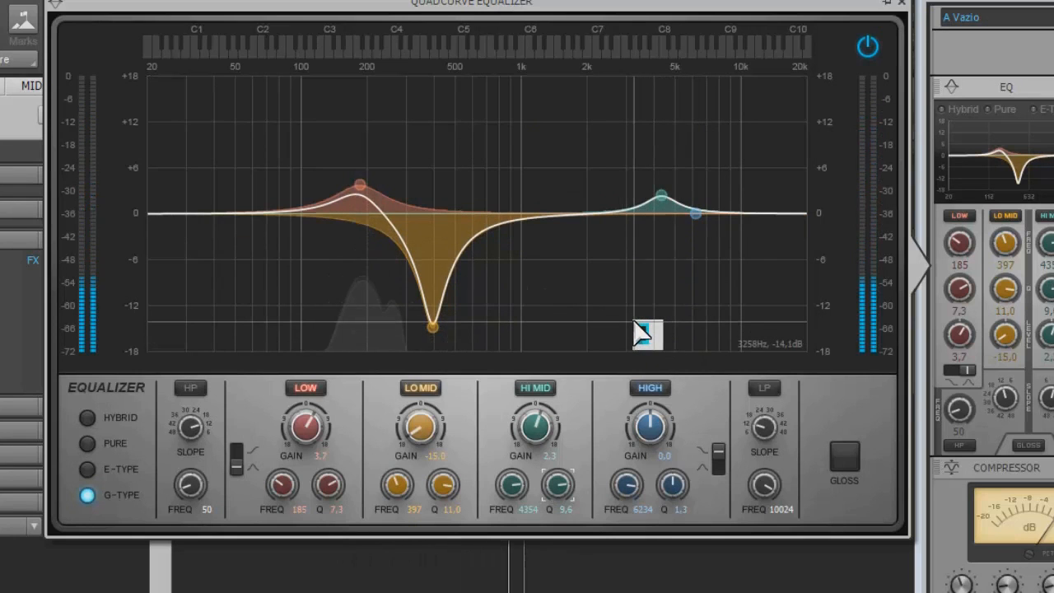
{"action": "left_click_drag", "start_coordinate": [663, 199], "coordinate": [633, 197]}
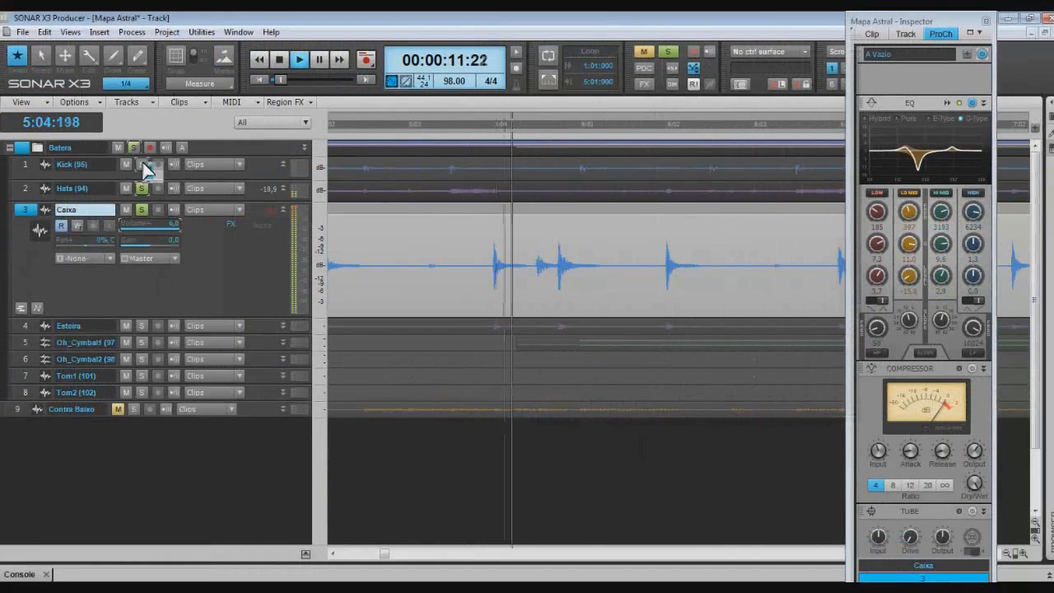
- Audition the equalized Caixa within the full drum kit and on its own
{"action": "left_click", "coordinate": [135, 149]}
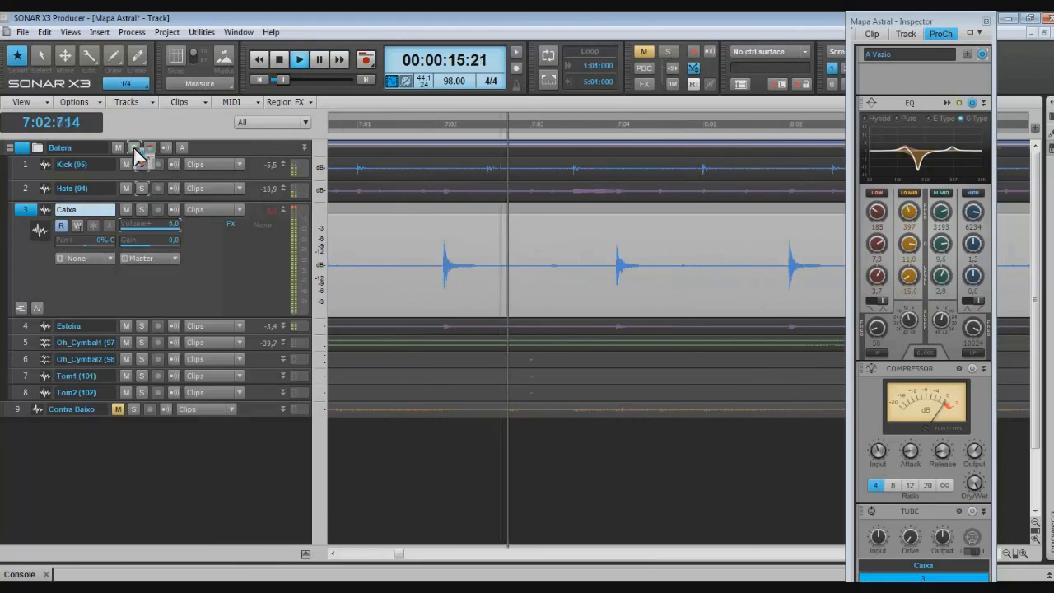
{"action": "key", "text": "space"}
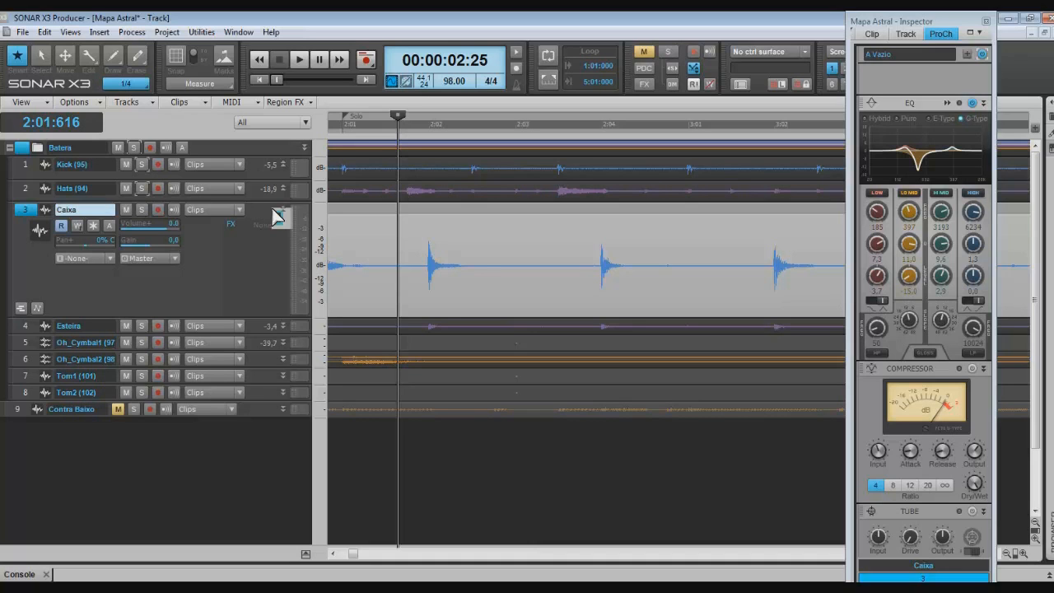
{"action": "left_click", "coordinate": [141, 210]}
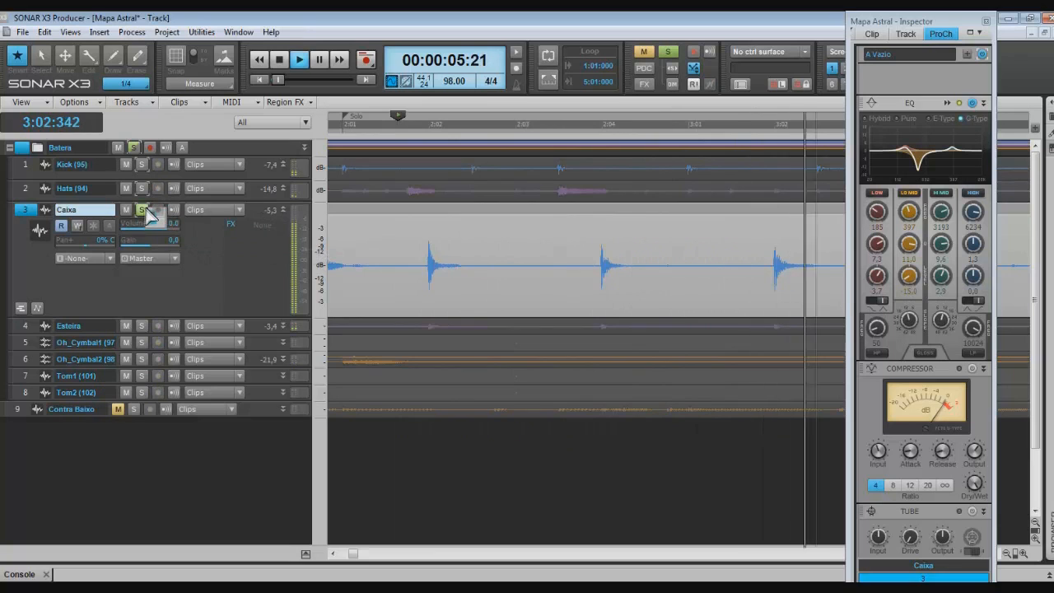
{"action": "left_click", "coordinate": [142, 210]}
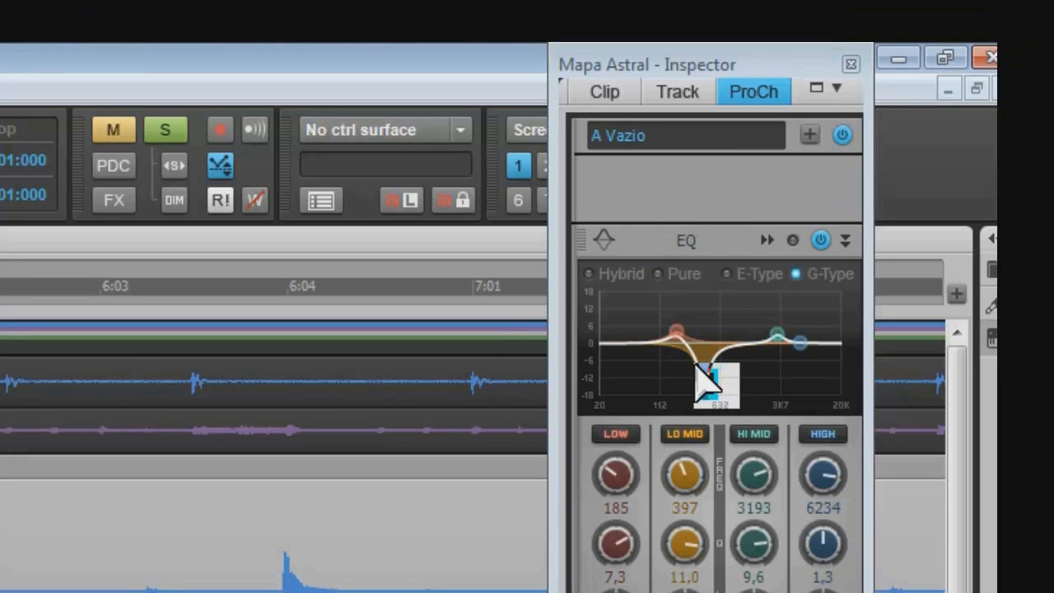
{"action": "left_click_drag", "start_coordinate": [697, 363], "coordinate": [704, 384]}
{"action": "left_click_drag", "start_coordinate": [717, 379], "coordinate": [700, 350]}
{"action": "left_click_drag", "start_coordinate": [722, 387], "coordinate": [764, 152]}
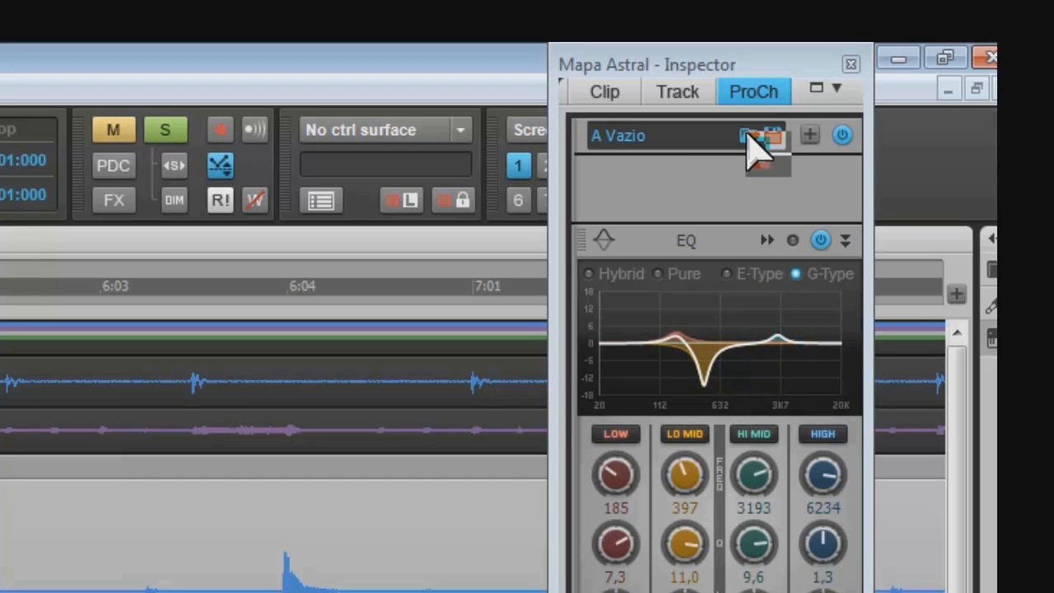
- Save the Caixa track's ProChannel settings as a preset named Caixa, and look through the ProChannel Presets folder
{"action": "left_click", "coordinate": [774, 135]}
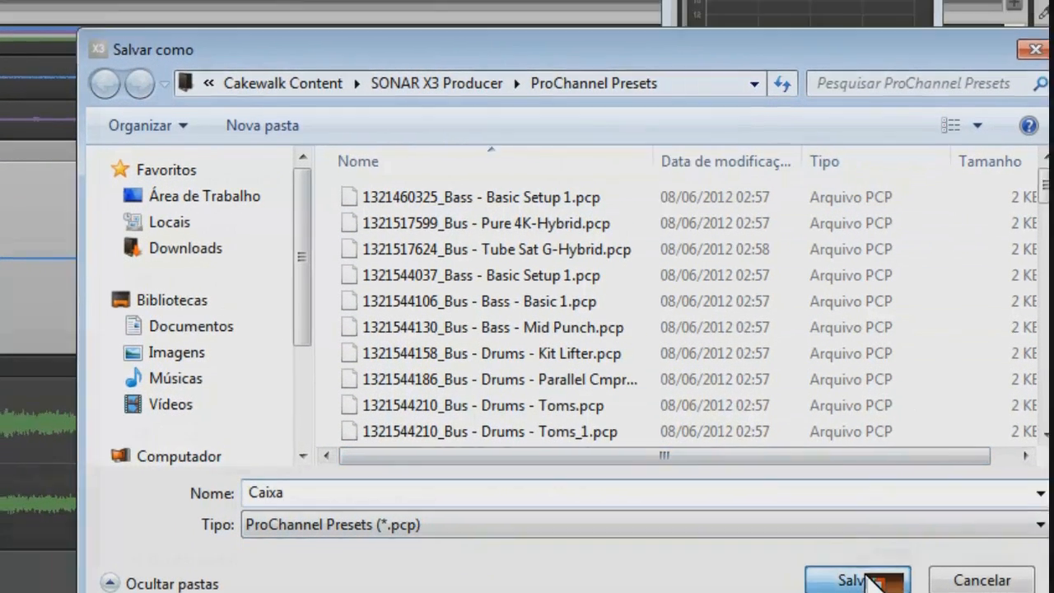
{"action": "left_click", "coordinate": [877, 557]}
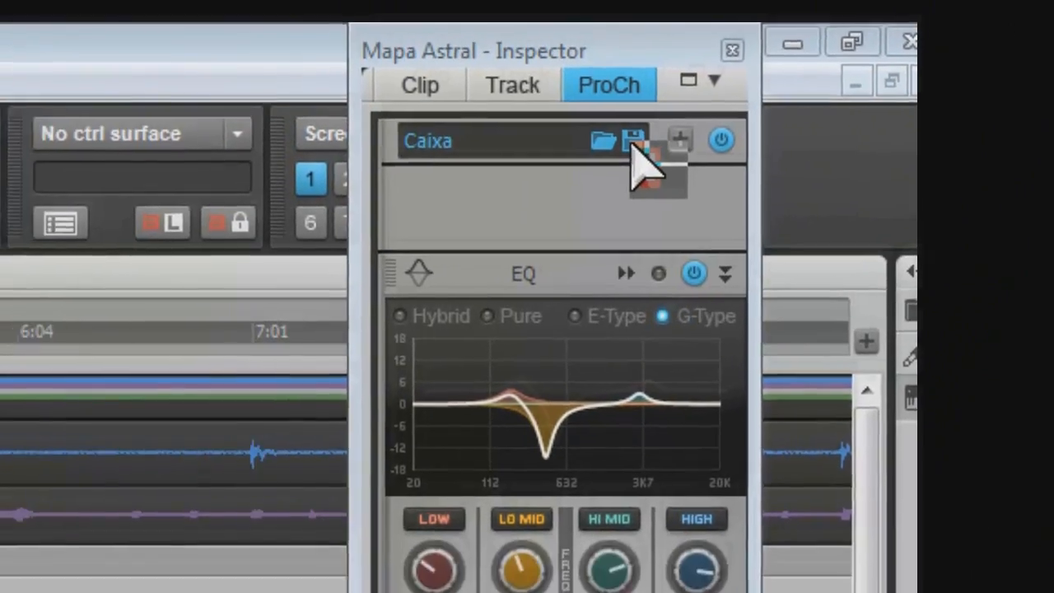
{"action": "left_click", "coordinate": [607, 171]}
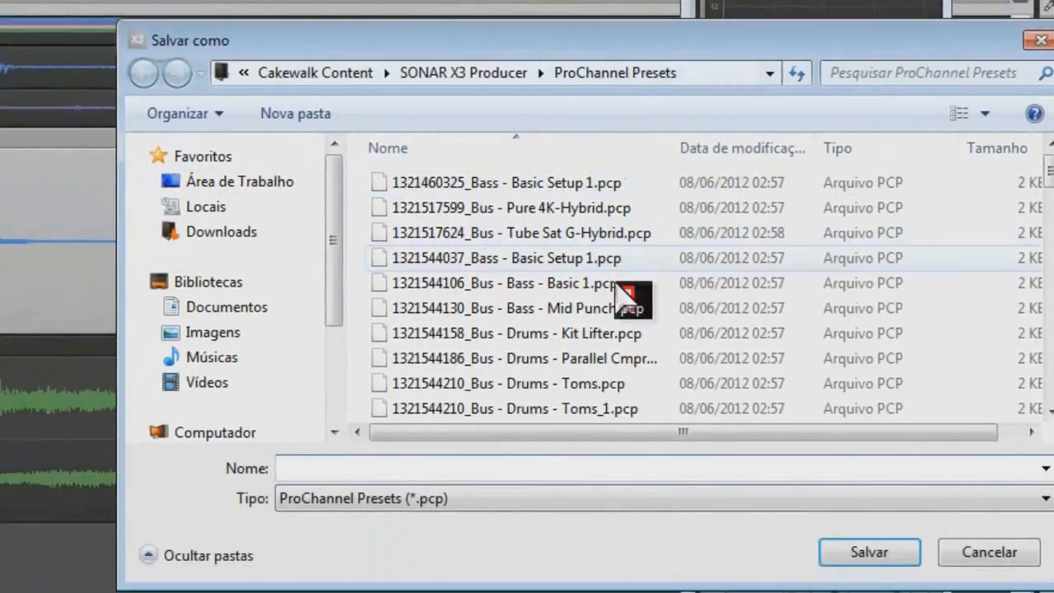
{"action": "scroll", "coordinate": [1045, 271], "scroll_direction": "down", "scroll_amount": 3}
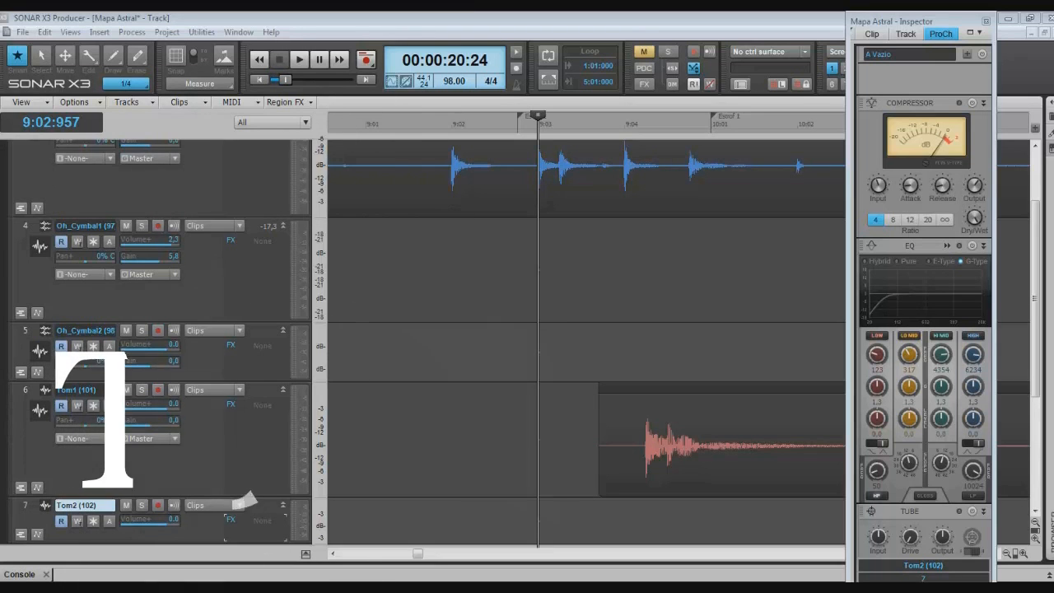
- Select Tom1 (101), move its EQ module above the compressor, and enable it with the high-pass off and the full equalizer open
{"action": "key", "text": "Up"}
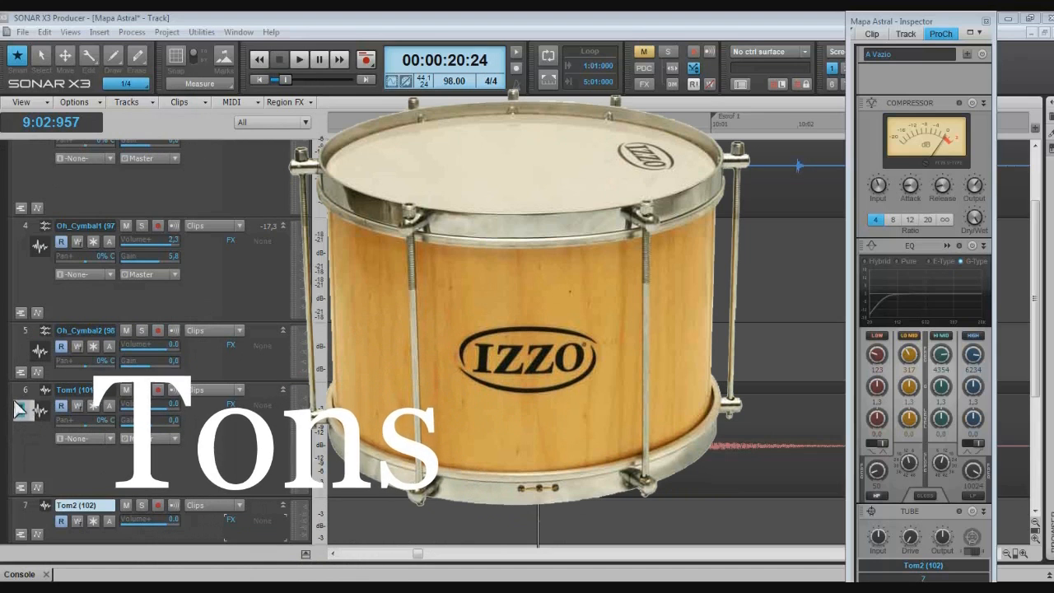
{"action": "left_click_drag", "start_coordinate": [933, 254], "coordinate": [943, 123]}
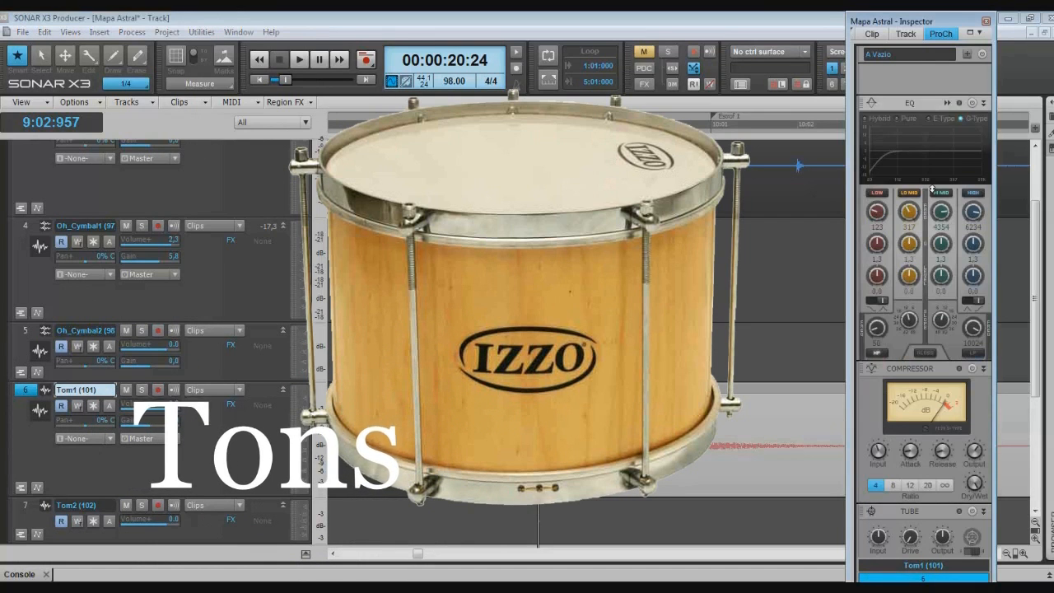
{"action": "left_click", "coordinate": [977, 106]}
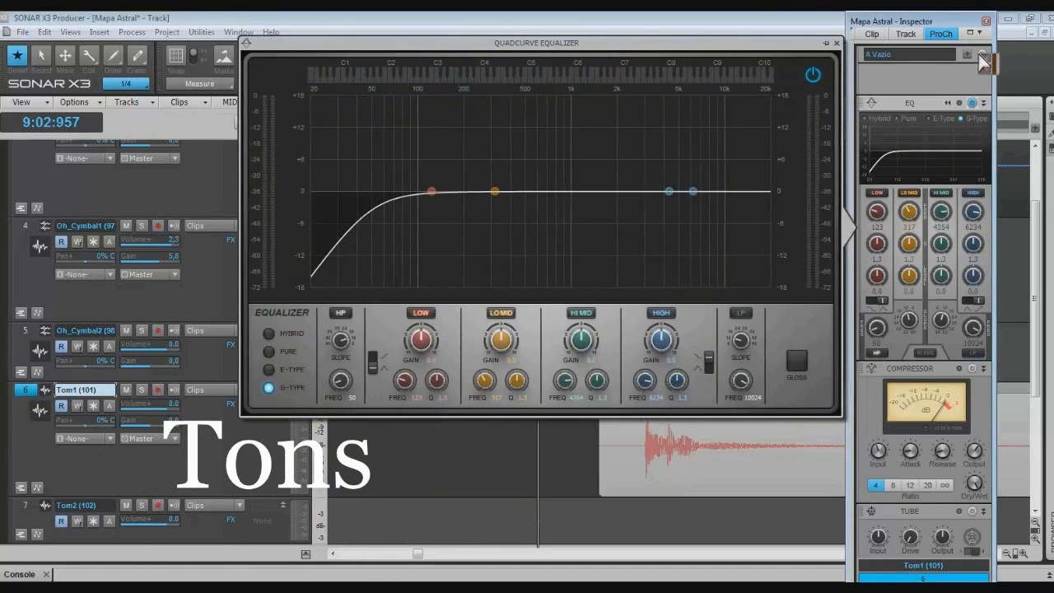
{"action": "left_click", "coordinate": [878, 354]}
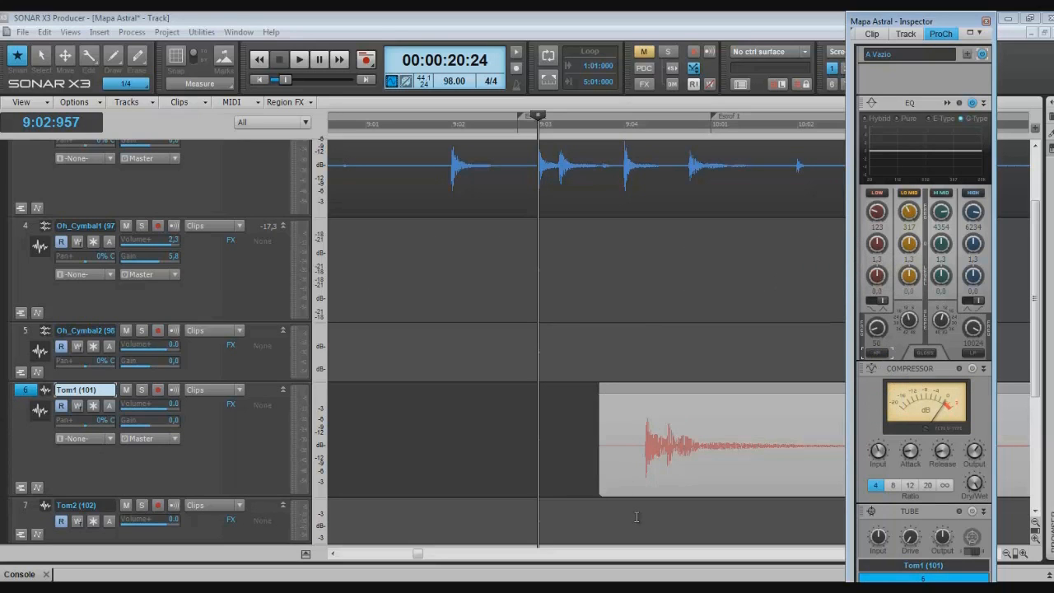
{"action": "left_click", "coordinate": [948, 105]}
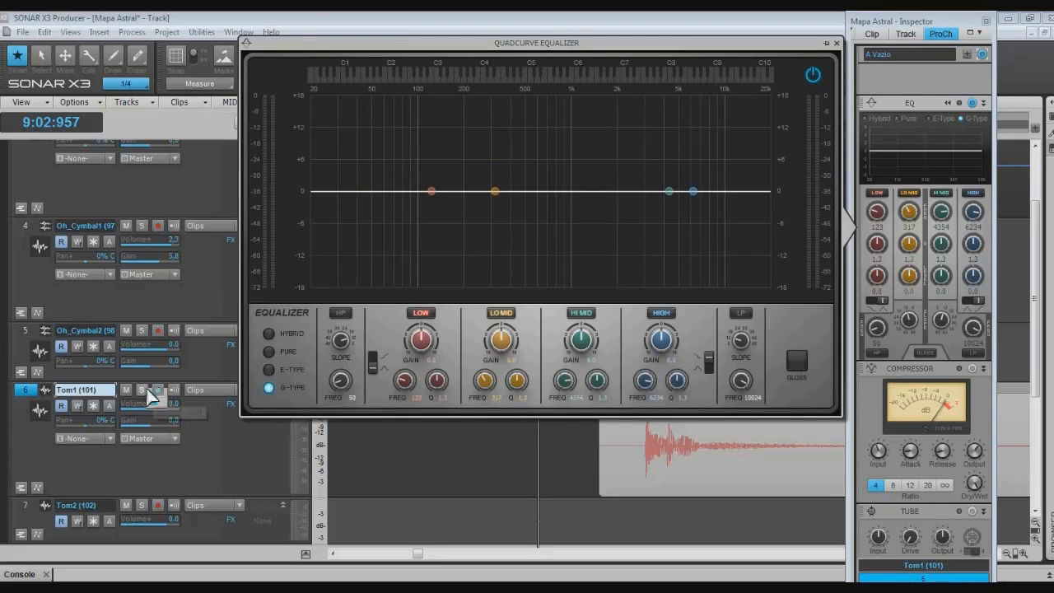
- Play Tom1, set its high-pass filter to 125 Hz, and boost its Low EQ band by about 2.8 dB near 222 Hz
{"action": "key", "text": "space"}
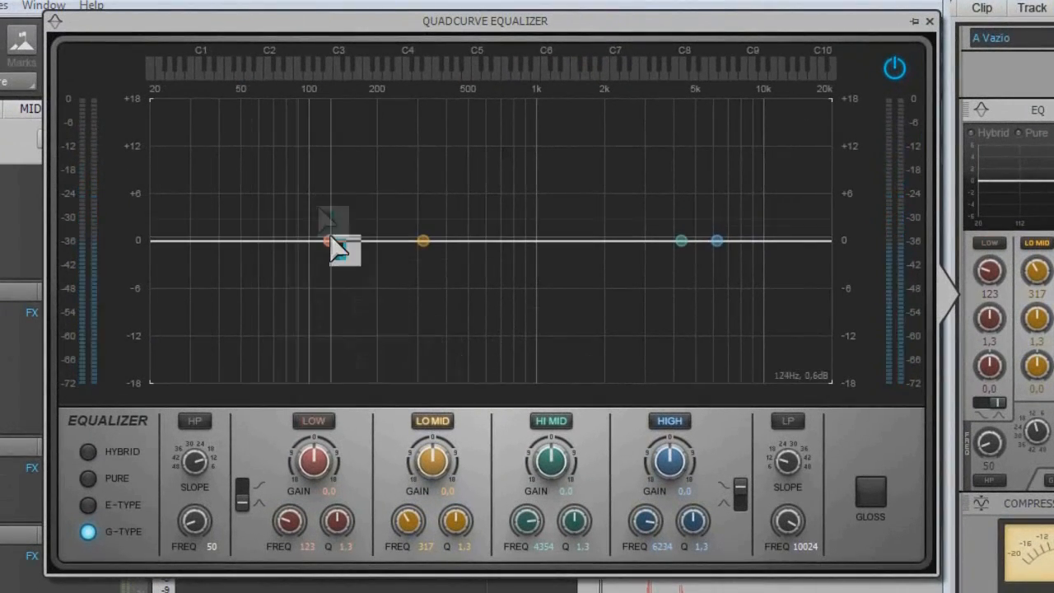
{"action": "left_click_drag", "start_coordinate": [333, 238], "coordinate": [378, 237]}
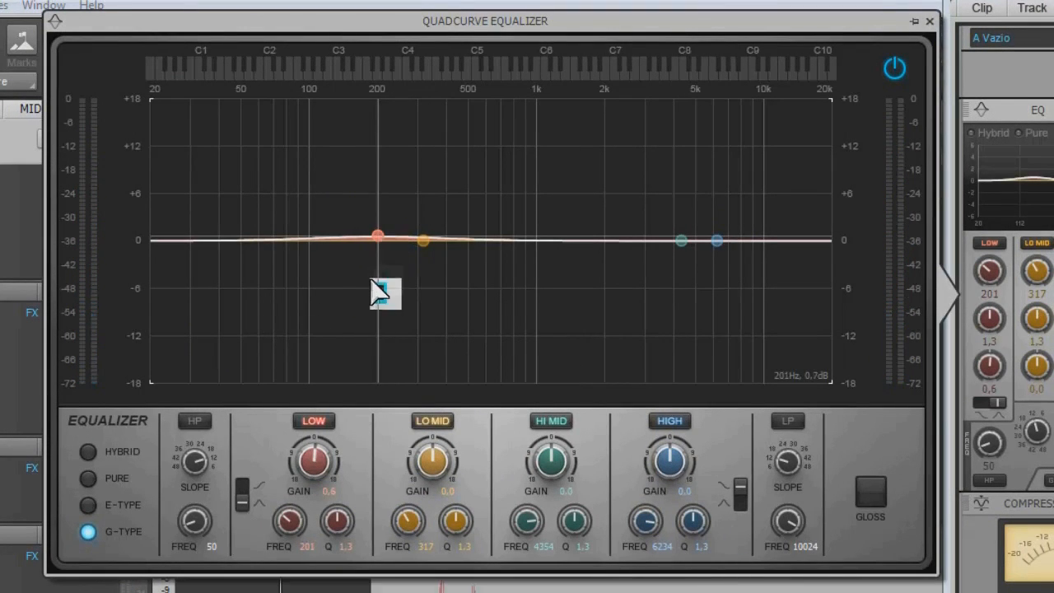
{"action": "left_click", "coordinate": [199, 423]}
{"action": "left_click_drag", "start_coordinate": [205, 540], "coordinate": [203, 532]}
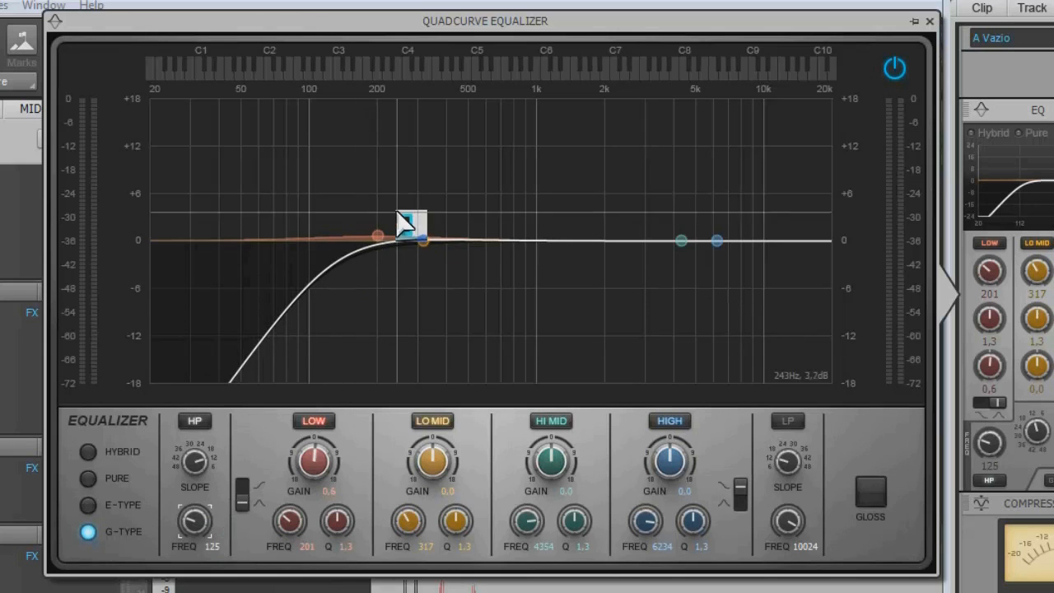
{"action": "left_click_drag", "start_coordinate": [384, 238], "coordinate": [387, 218]}
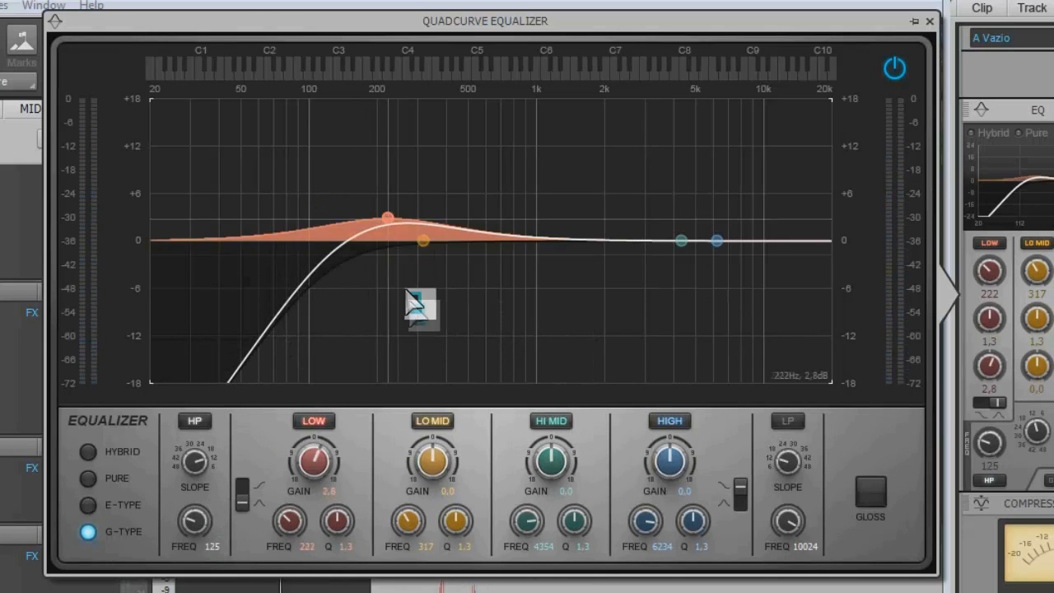
- Shape Tom1's Low band to Q 7.9, 217 Hz and +3.1 dB, and set a steeper high-pass filter at 138 Hz
{"action": "left_click_drag", "start_coordinate": [338, 523], "coordinate": [343, 534]}
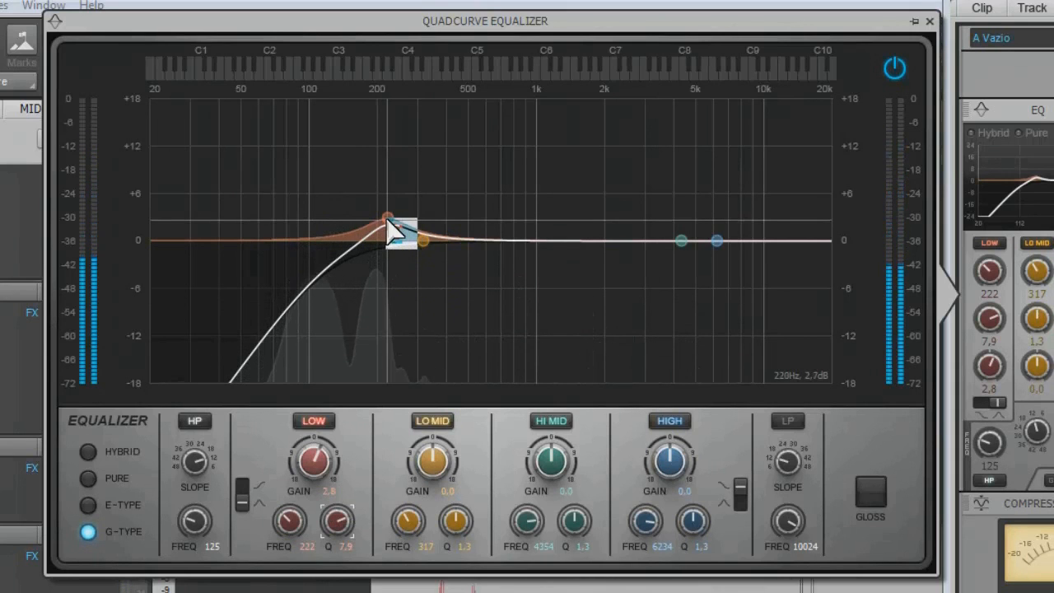
{"action": "left_click_drag", "start_coordinate": [394, 229], "coordinate": [393, 226]}
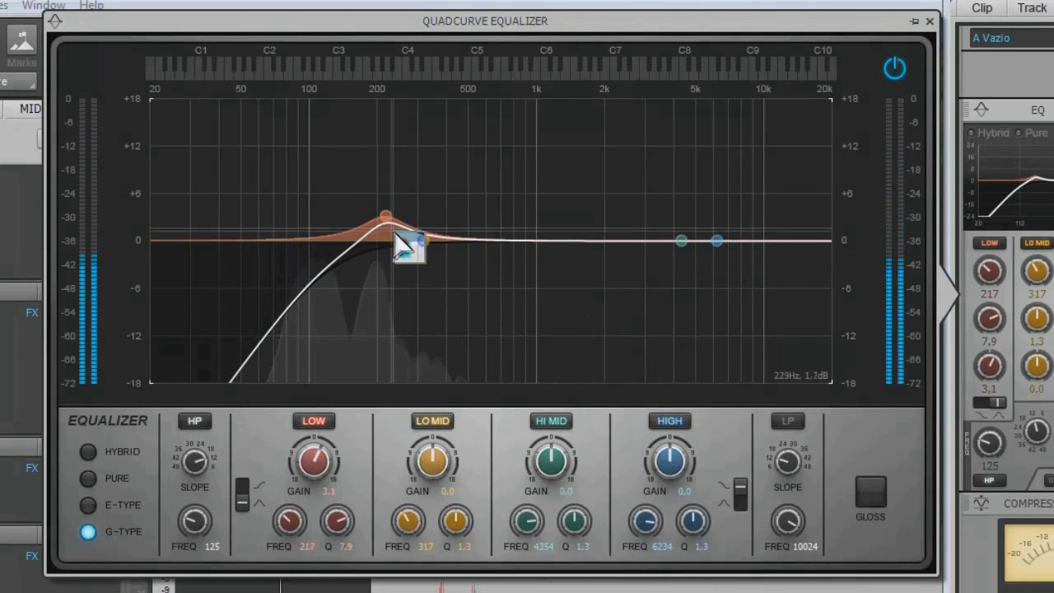
{"action": "left_click_drag", "start_coordinate": [190, 537], "coordinate": [189, 535]}
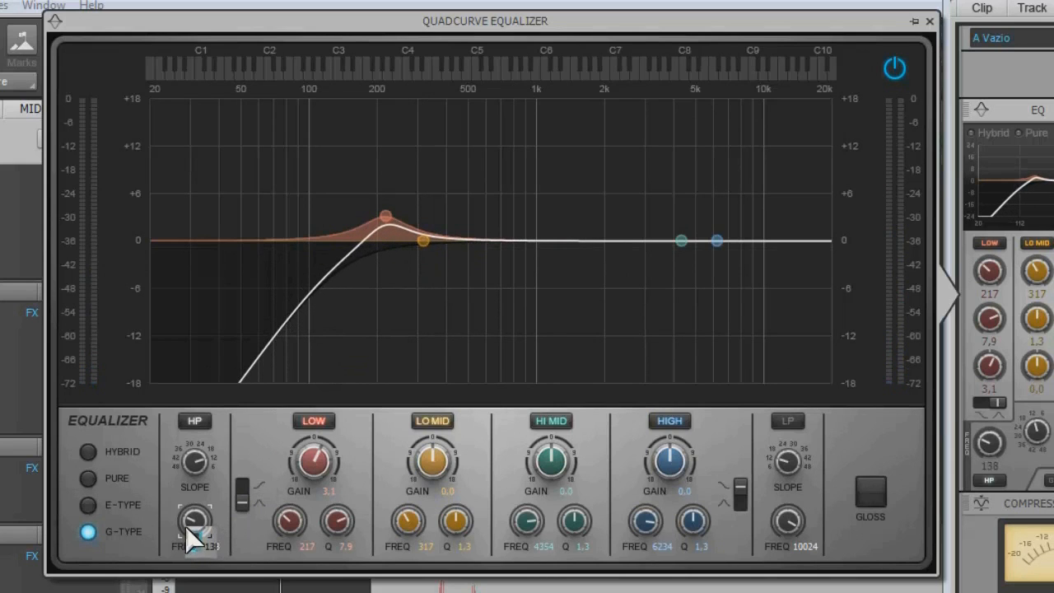
{"action": "left_click_drag", "start_coordinate": [192, 484], "coordinate": [194, 481]}
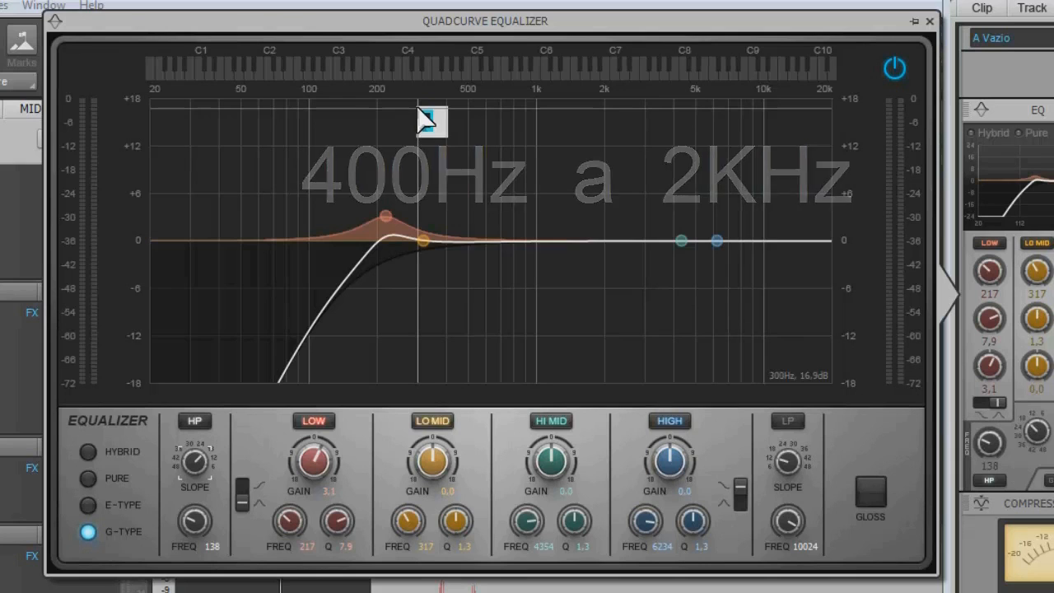
- Cut Tom1's Lo Mid band to about -15.2 dB at 611 Hz with a Q of about 6.9 while playing the track
{"action": "left_click_drag", "start_coordinate": [423, 238], "coordinate": [466, 254]}
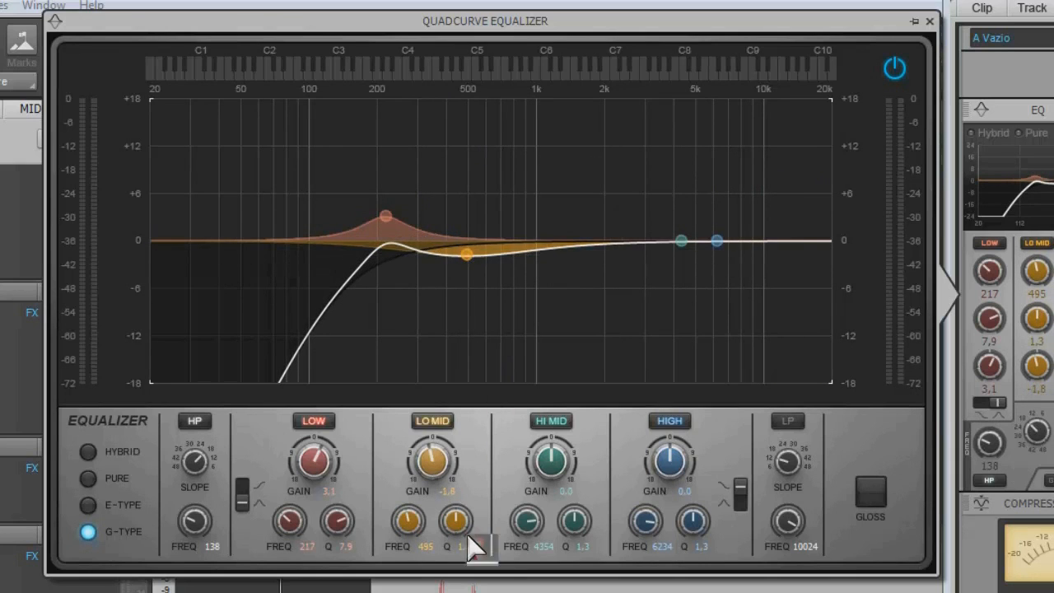
{"action": "left_click_drag", "start_coordinate": [458, 521], "coordinate": [466, 308]}
{"action": "left_click_drag", "start_coordinate": [467, 254], "coordinate": [494, 374]}
{"action": "left_click_drag", "start_coordinate": [457, 522], "coordinate": [456, 529]}
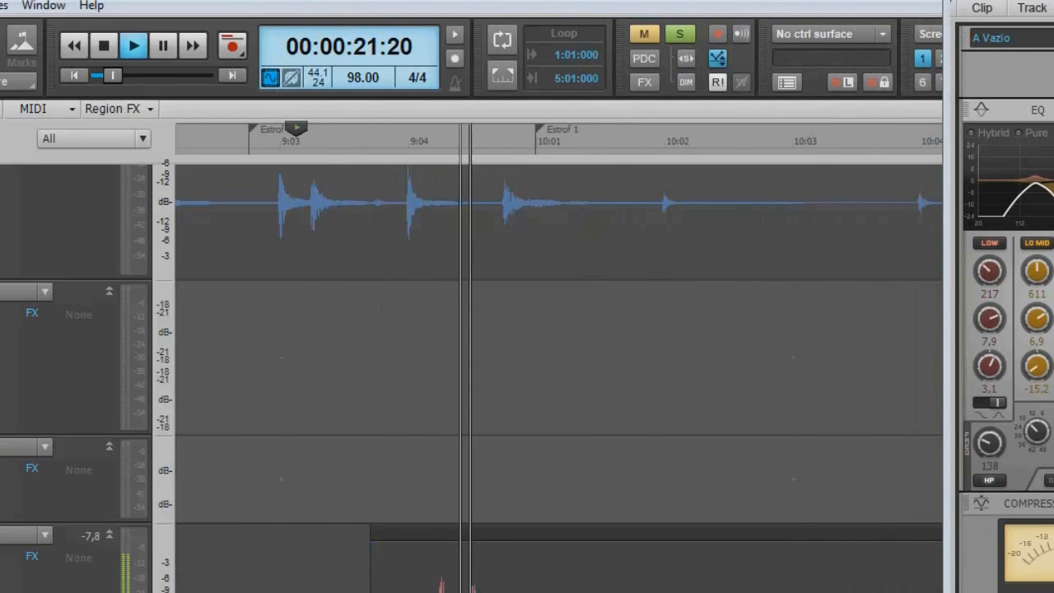
{"action": "key", "text": "space"}
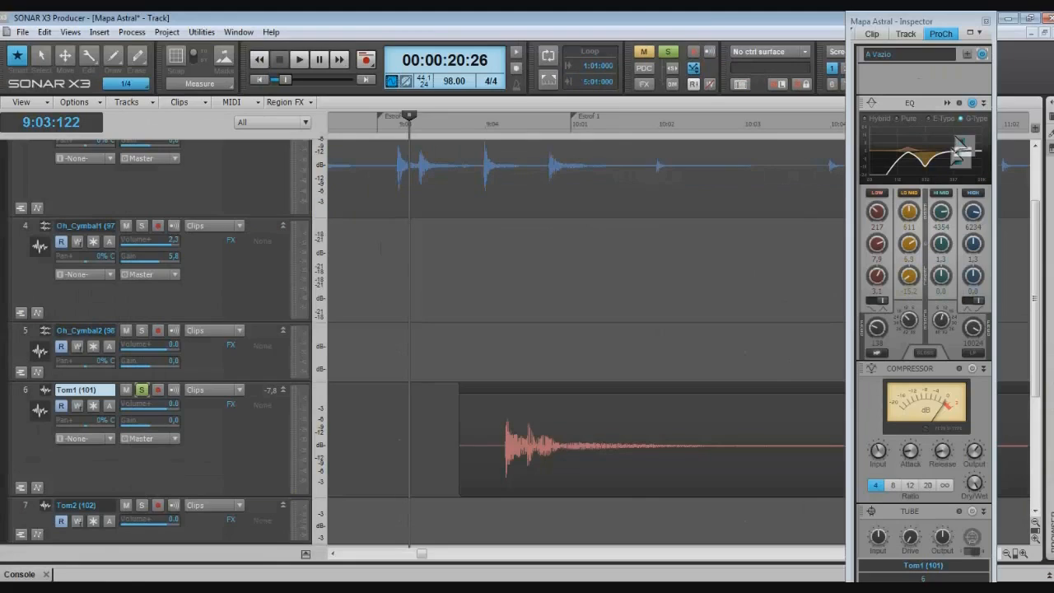
- Boost Tom1's Hi Mid band to 3.1 dB at 1973 Hz with a Q of 7.8, auditioning it in the full equalizer
{"action": "left_click", "coordinate": [954, 111]}
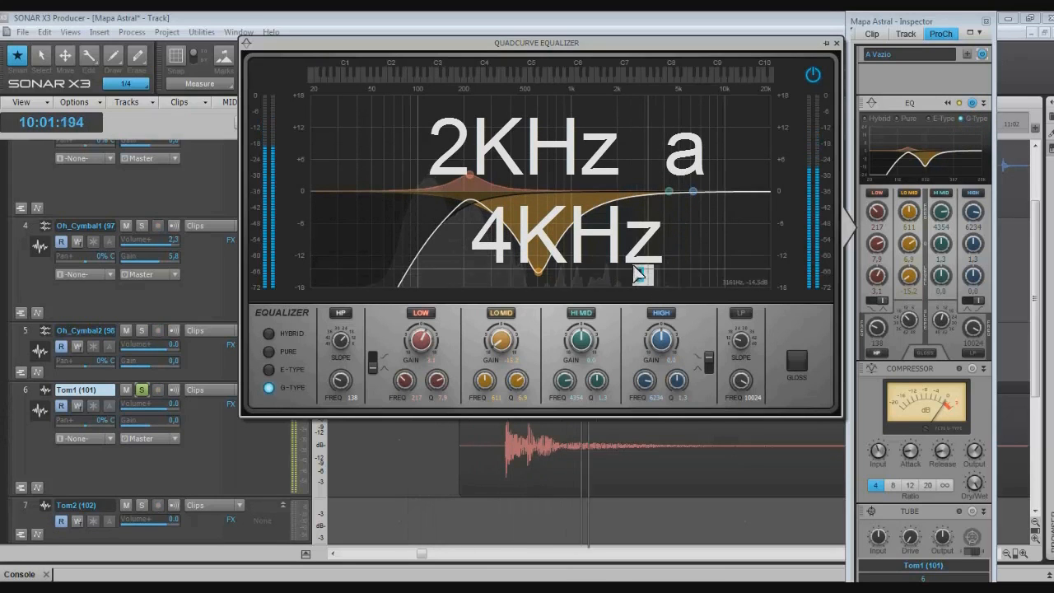
{"action": "key", "text": "space"}
{"action": "left_click_drag", "start_coordinate": [668, 192], "coordinate": [639, 190]}
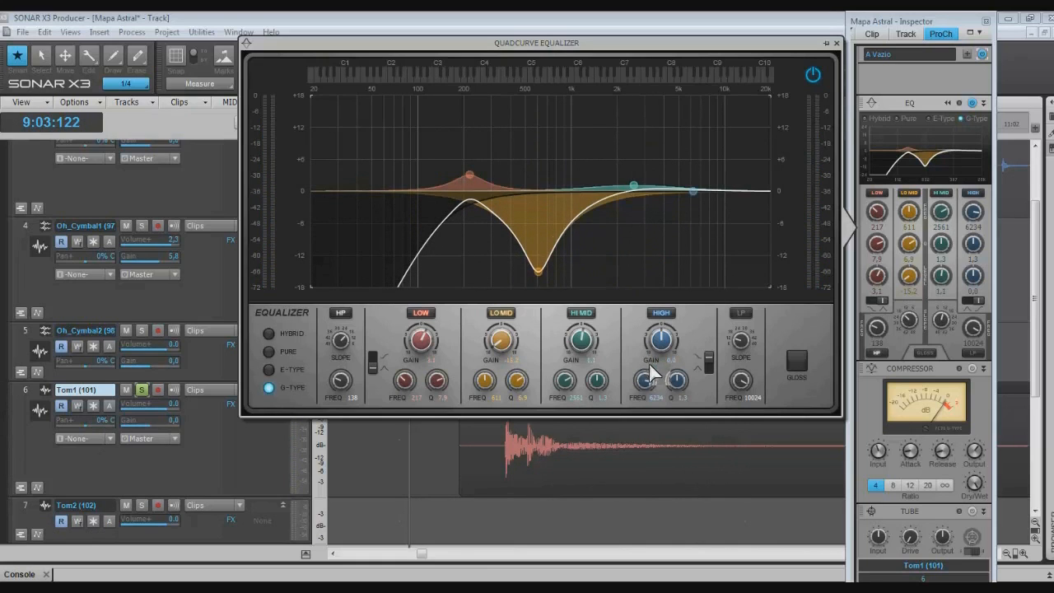
{"action": "key", "text": "space"}
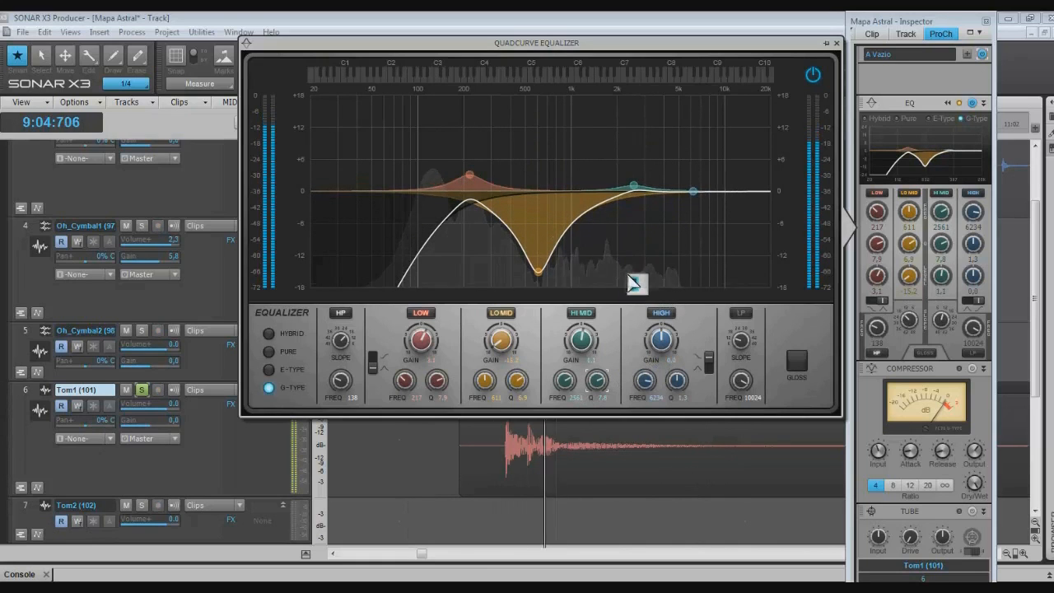
{"action": "mouse_move", "coordinate": [632, 185]}
{"action": "left_mouse_down"}
{"action": "mouse_move", "coordinate": [619, 188]}
{"action": "mouse_move", "coordinate": [620, 178]}
{"action": "left_mouse_up"}
{"action": "key", "text": "space"}
{"action": "key", "text": "space"}
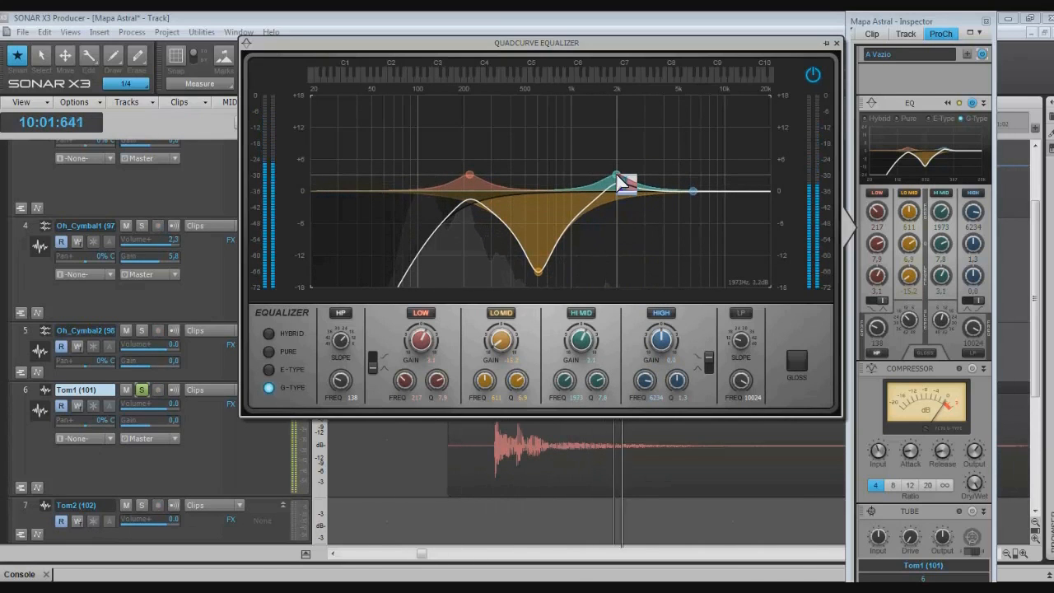
- Deepen Tom1's Lo Mid cut to -18.0 dB at 593 Hz and play the track to audition it
{"action": "key", "text": "space"}
{"action": "left_click_drag", "start_coordinate": [543, 276], "coordinate": [541, 293]}
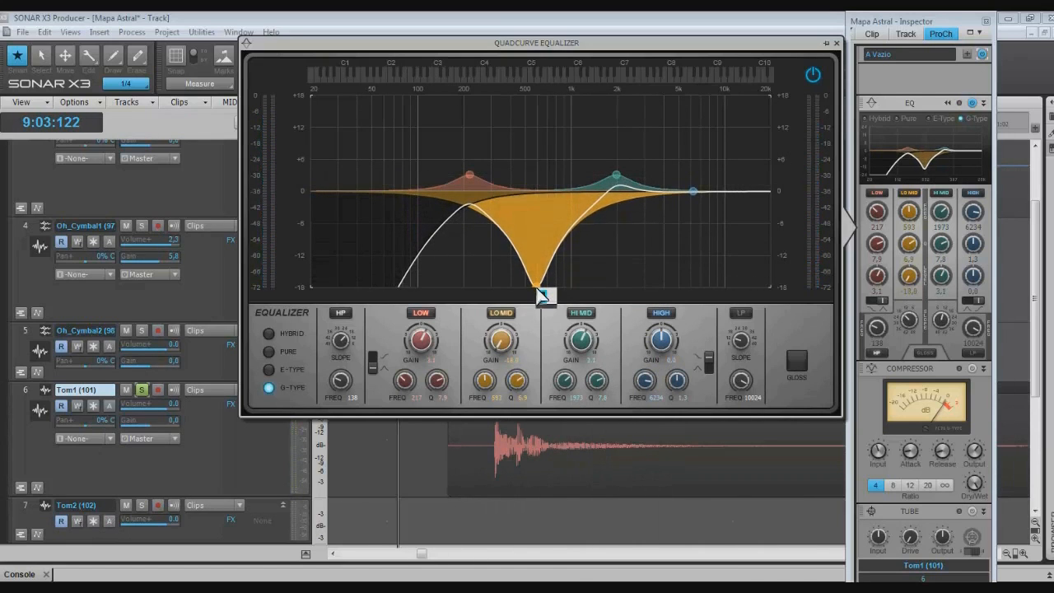
{"action": "key", "text": "space"}
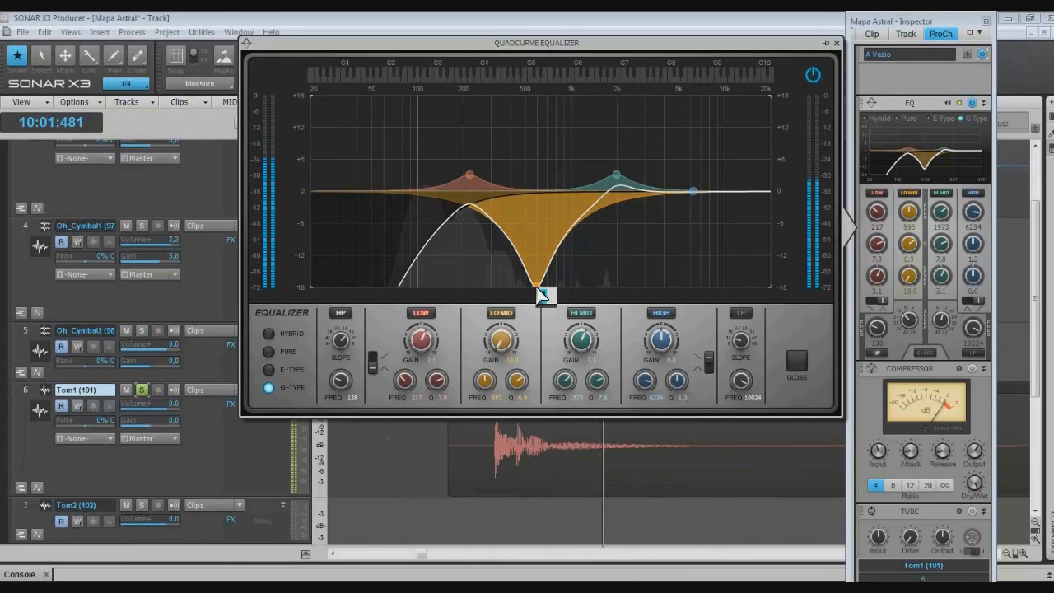
{"action": "key", "text": "space"}
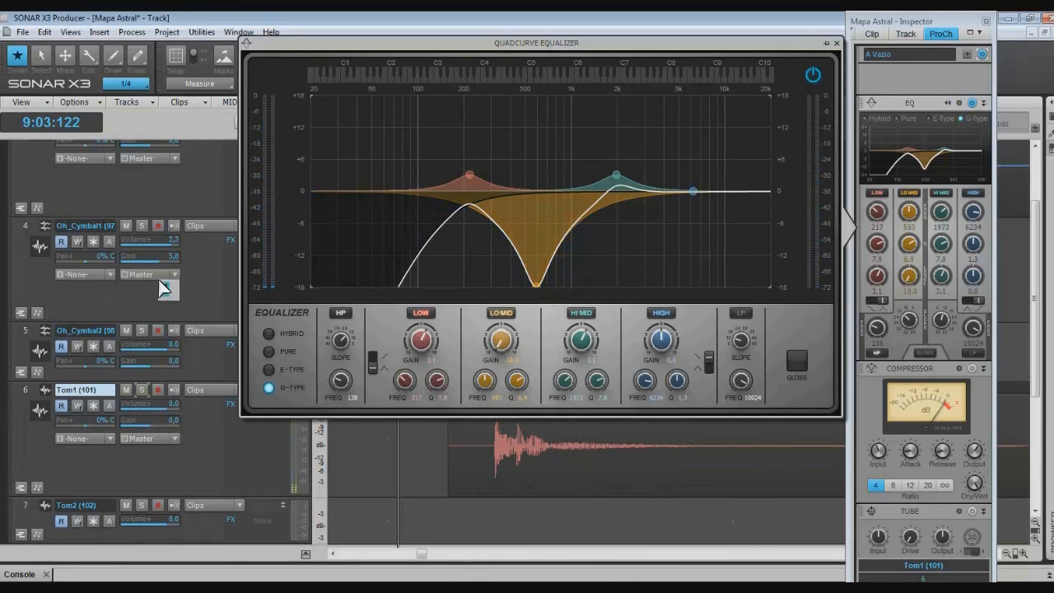
- Solo the whole Batera folder, play the drum kit, and raise Tom1's gain to 4.9
{"action": "scroll", "coordinate": [162, 275], "scroll_direction": "up", "scroll_amount": 3}
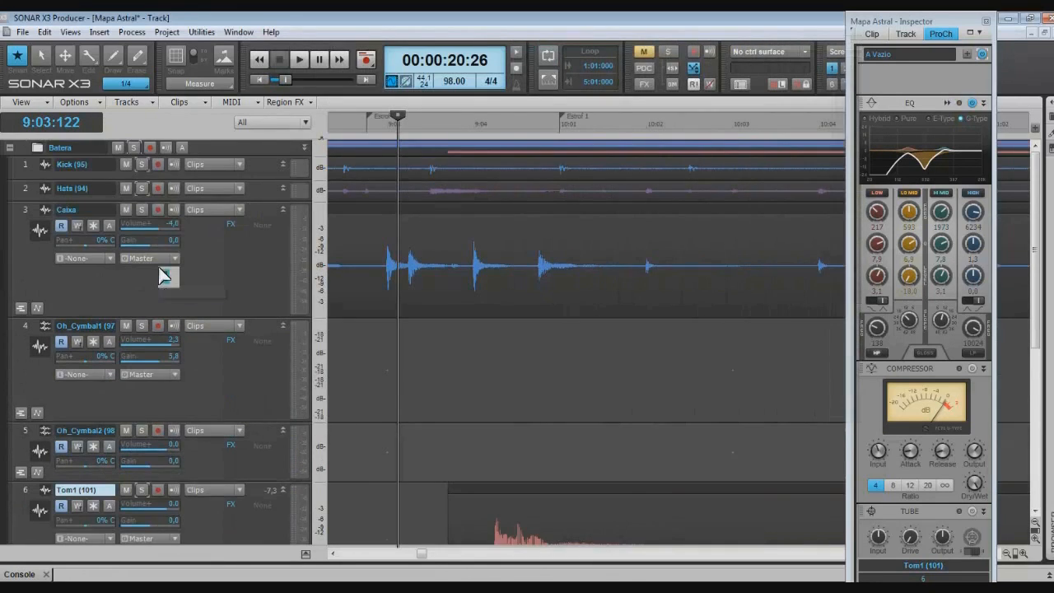
{"action": "left_click", "coordinate": [134, 148]}
{"action": "key", "text": "space"}
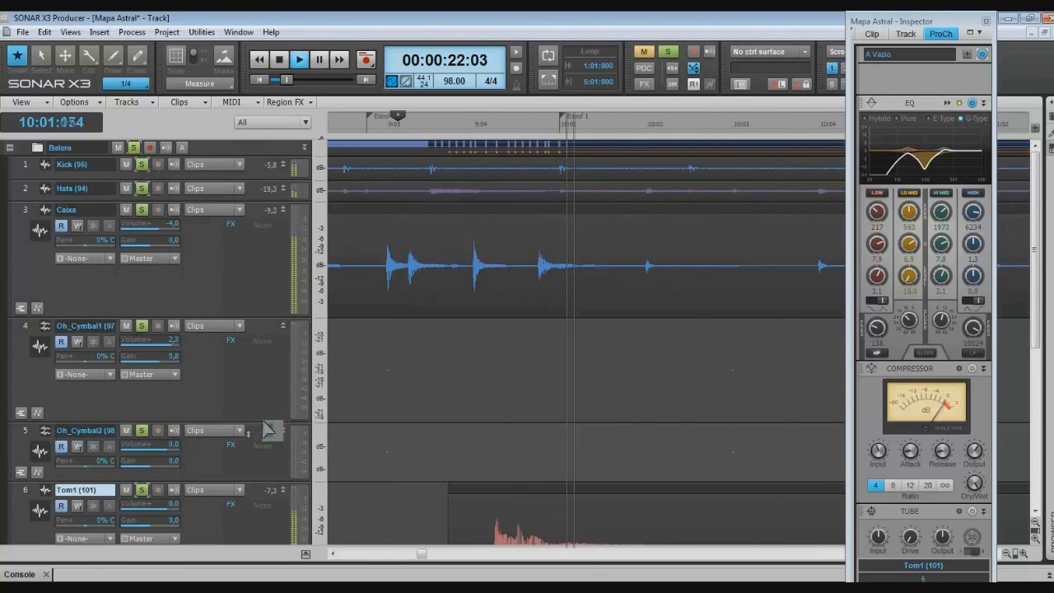
{"action": "scroll", "coordinate": [145, 522], "scroll_direction": "up", "scroll_amount": 5}
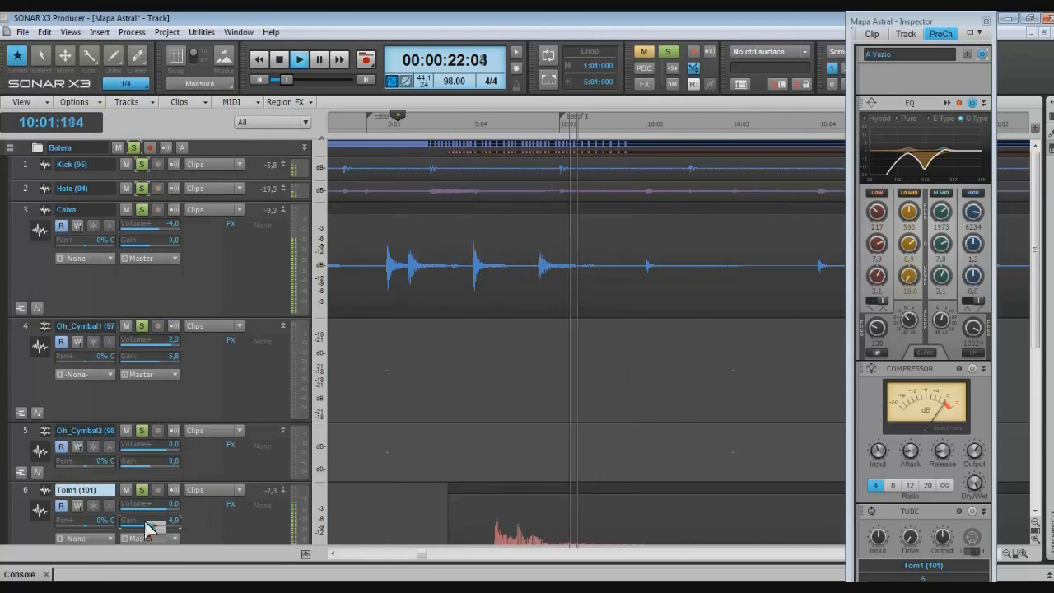
{"action": "key", "text": "space"}
- Save the Tom1 track's ProChannel settings as a preset named Tom 1
{"action": "scroll", "coordinate": [202, 513], "scroll_direction": "down", "scroll_amount": 3}
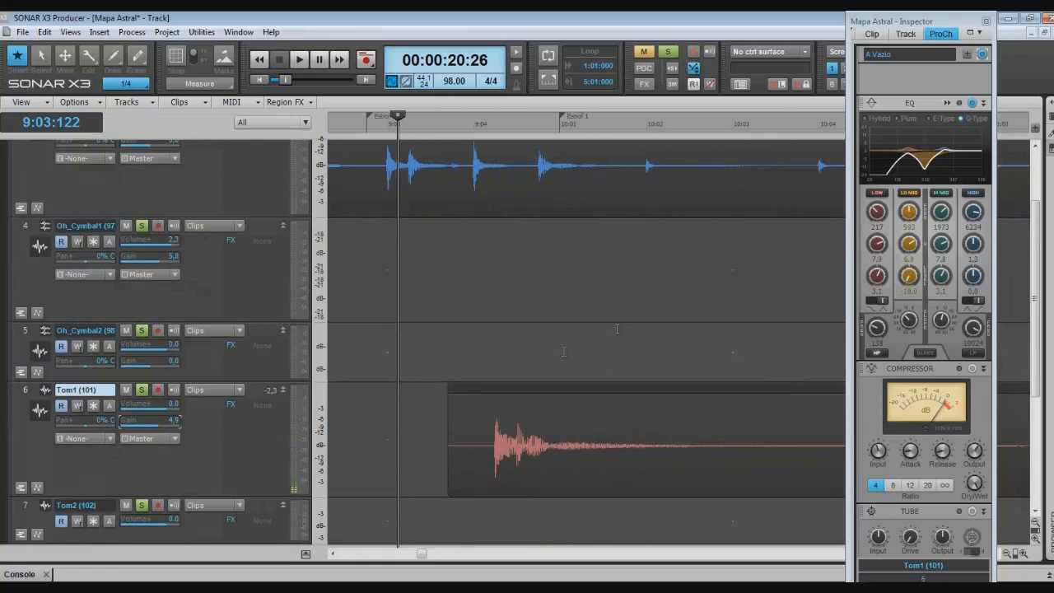
{"action": "left_click", "coordinate": [29, 393]}
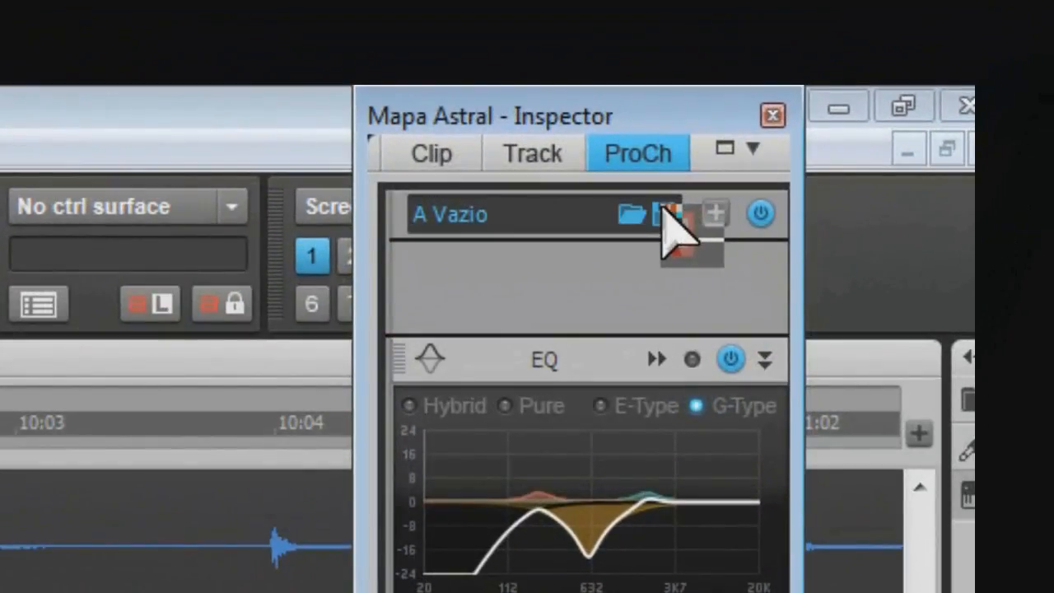
{"action": "left_click", "coordinate": [668, 216]}
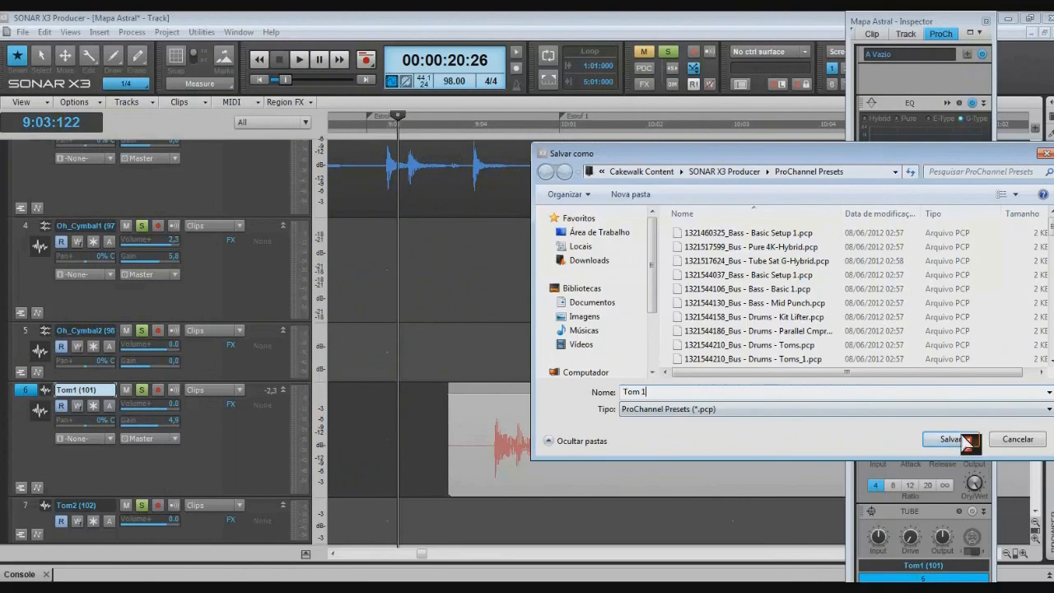
{"action": "type", "text": "Tom 1"}
{"action": "left_click", "coordinate": [951, 438]}
- Enlarge the Tom2 (102) track and load the Tom 1 ProChannel preset onto it
{"action": "left_click", "coordinate": [685, 313]}
{"action": "scroll", "coordinate": [674, 306], "scroll_direction": "down", "scroll_amount": 2}
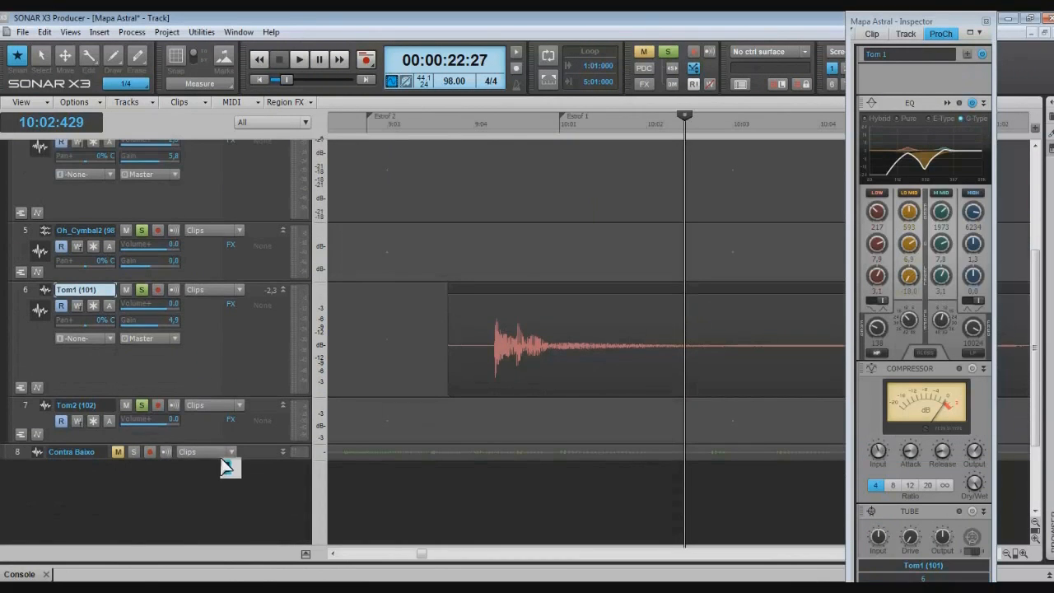
{"action": "left_click_drag", "start_coordinate": [229, 445], "coordinate": [229, 498]}
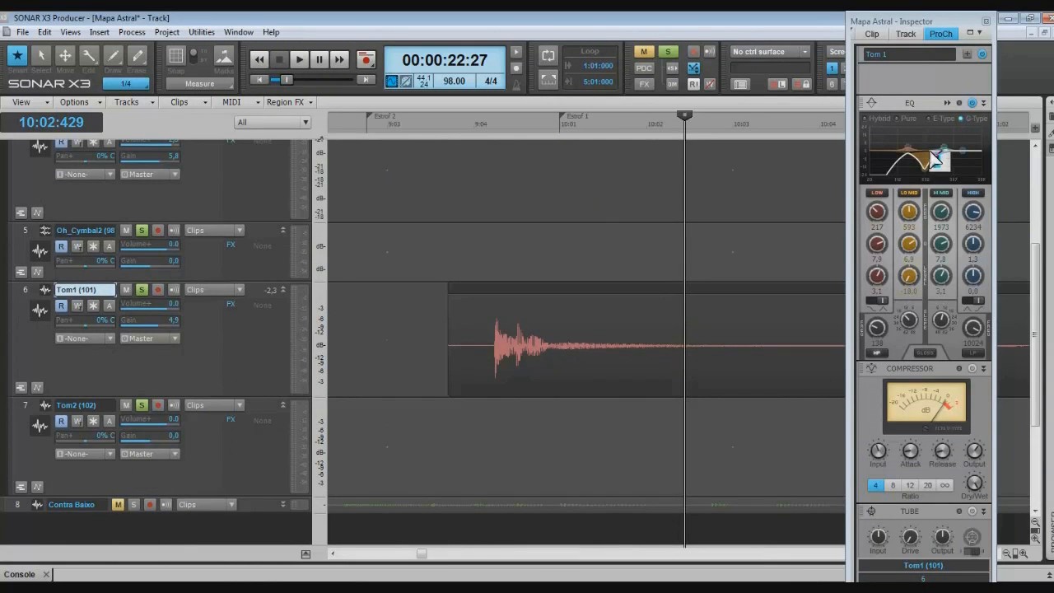
{"action": "left_click", "coordinate": [24, 406]}
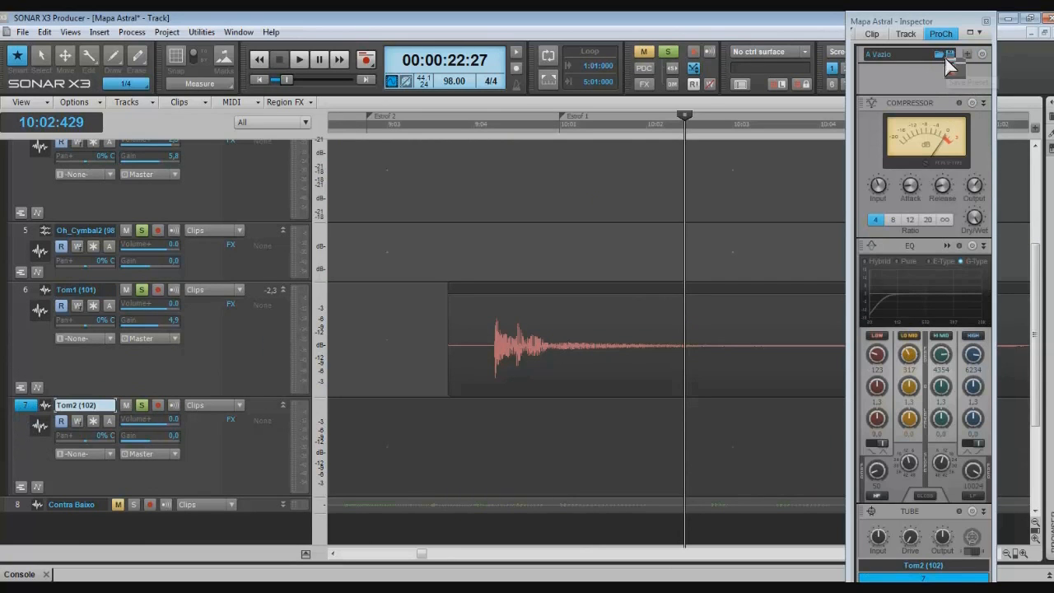
{"action": "left_click", "coordinate": [946, 55]}
{"action": "left_click", "coordinate": [720, 346]}
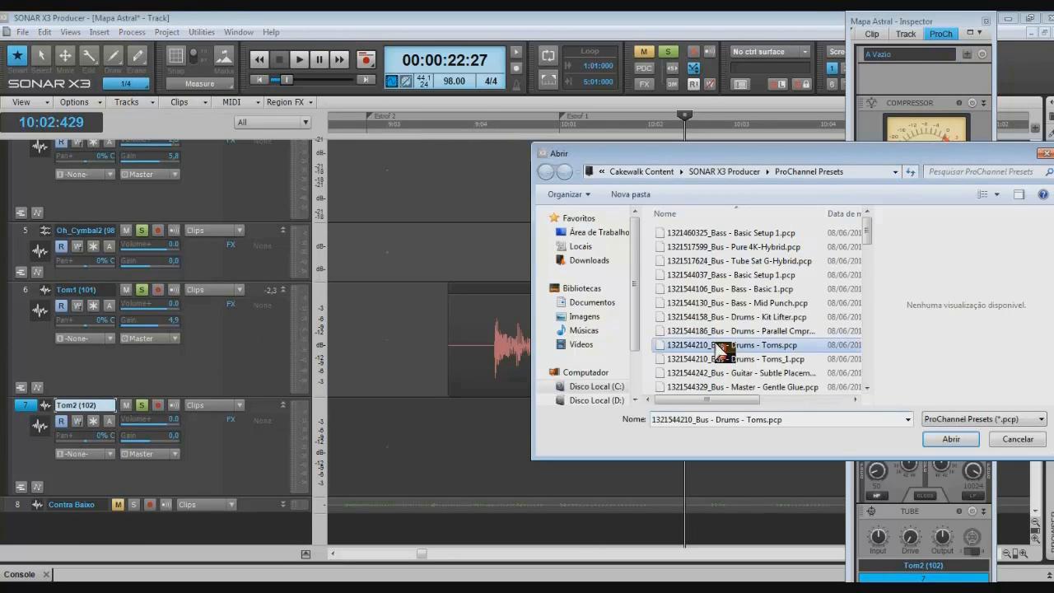
{"action": "scroll", "coordinate": [720, 346], "scroll_direction": "down", "scroll_amount": 5}
{"action": "left_click", "coordinate": [716, 330]}
{"action": "left_click", "coordinate": [951, 438]}
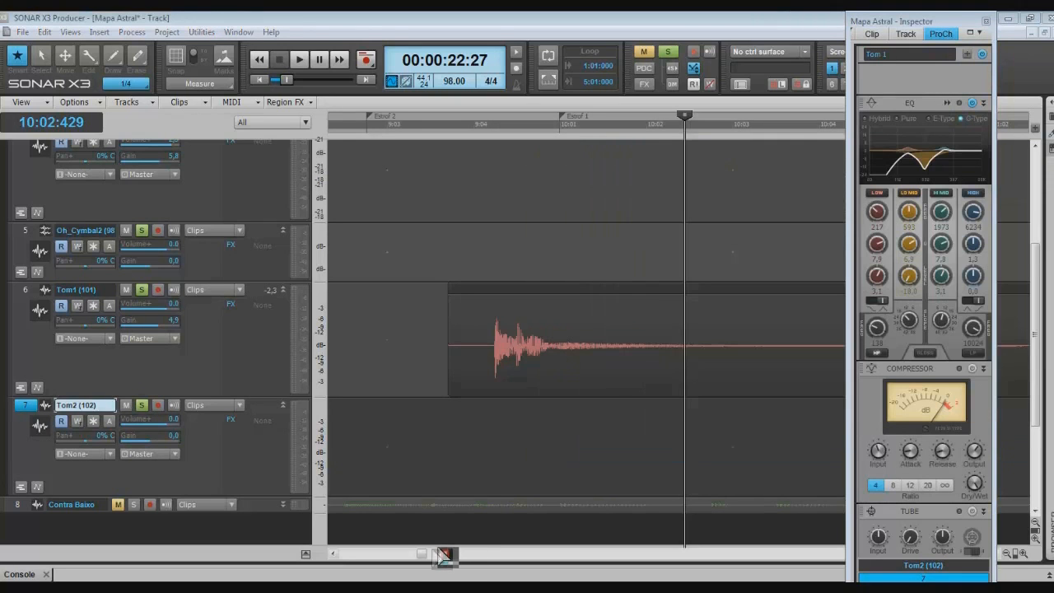
- Solo Tom2 and audition its clip from just before the Solo 2 marker
{"action": "left_click_drag", "start_coordinate": [424, 556], "coordinate": [570, 556]}
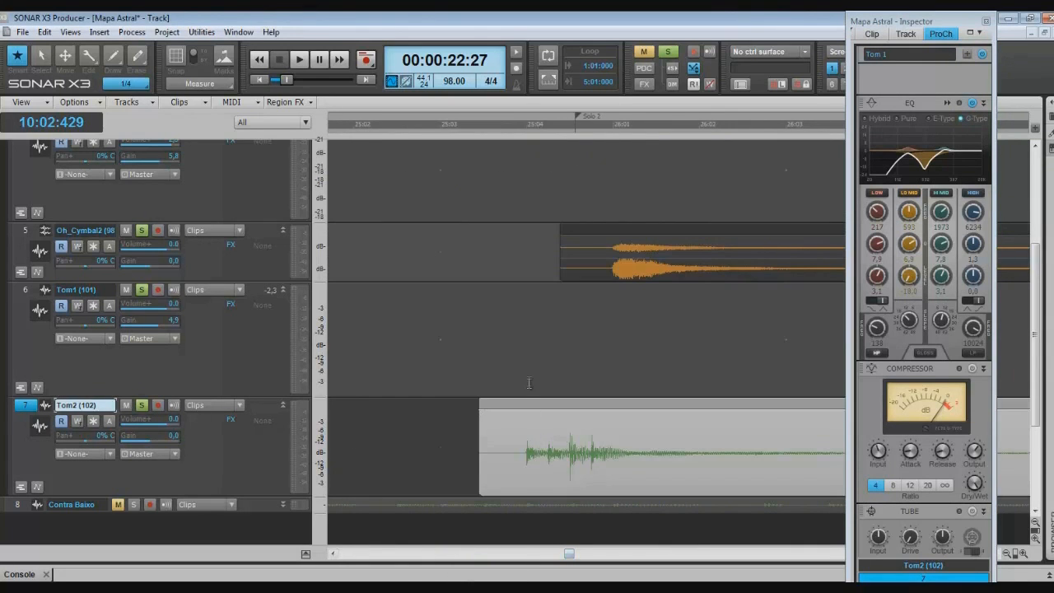
{"action": "left_click", "coordinate": [528, 371]}
{"action": "left_click", "coordinate": [142, 404]}
{"action": "key", "text": "space"}
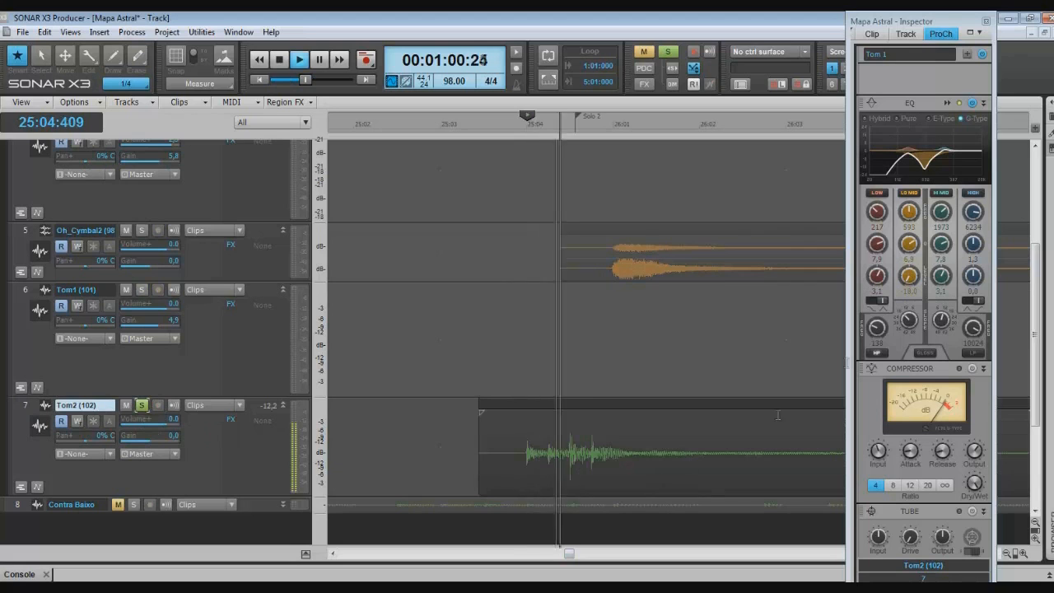
{"action": "key", "text": "space"}
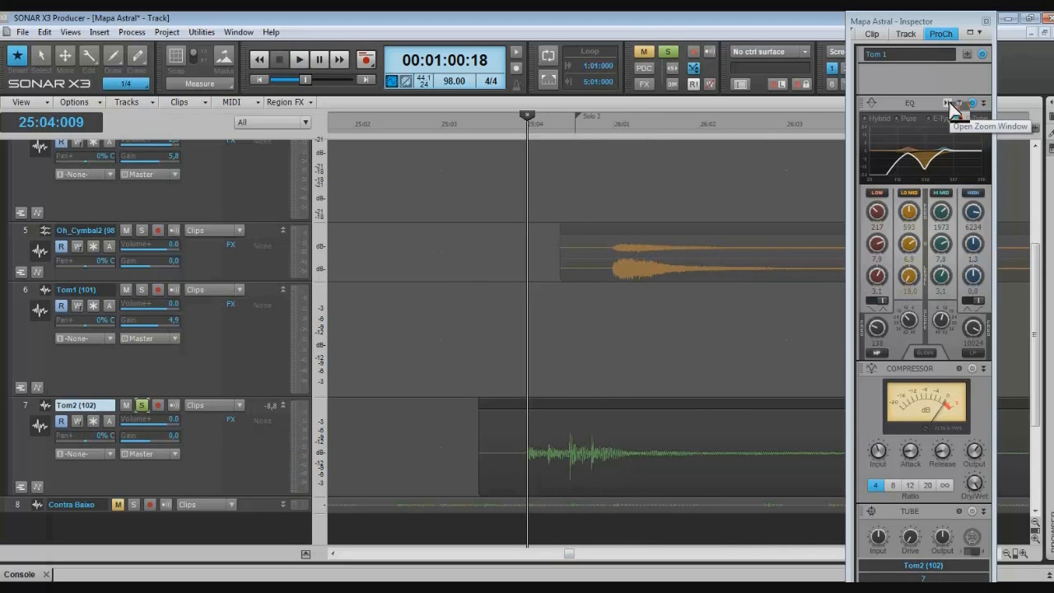
- Play Tom2 with the full equalizer open, and set its Low band to about 258 Hz and +4.1 dB
{"action": "left_click", "coordinate": [951, 103]}
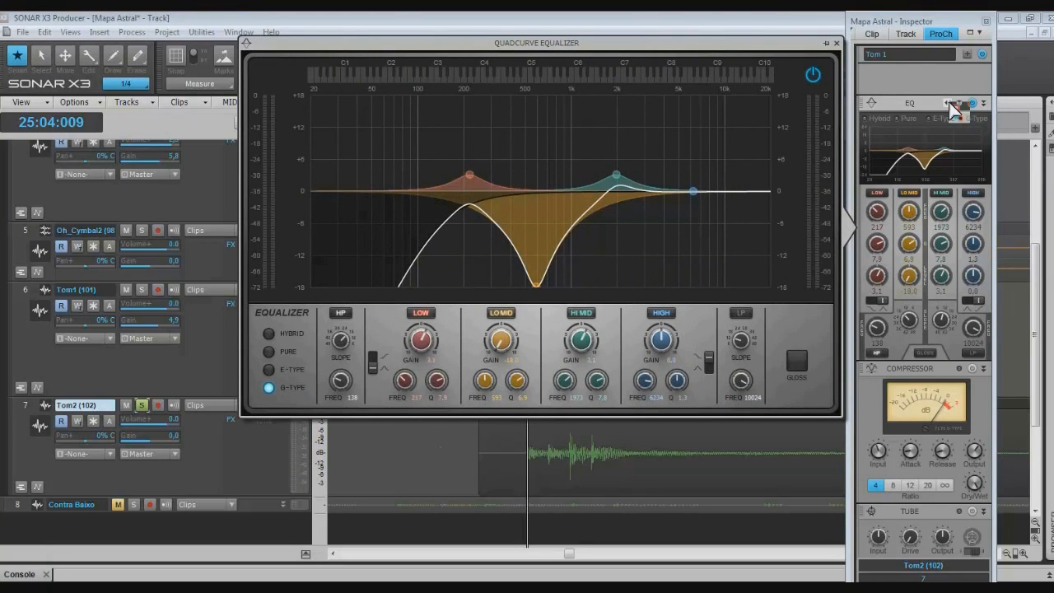
{"action": "key", "text": "space"}
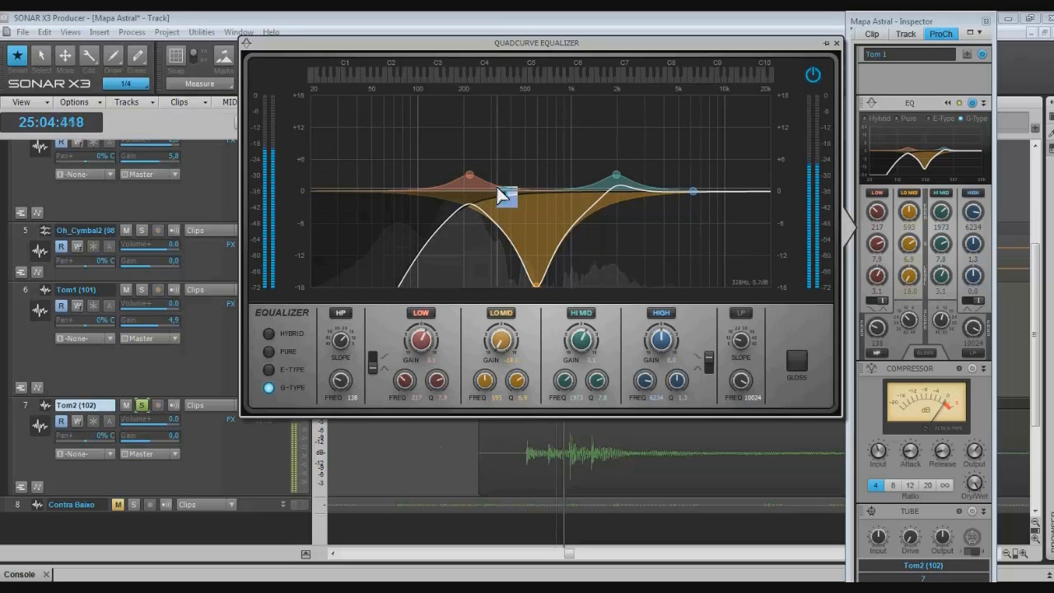
{"action": "key", "text": "space"}
{"action": "left_click_drag", "start_coordinate": [470, 175], "coordinate": [473, 172]}
{"action": "key", "text": "Escape"}
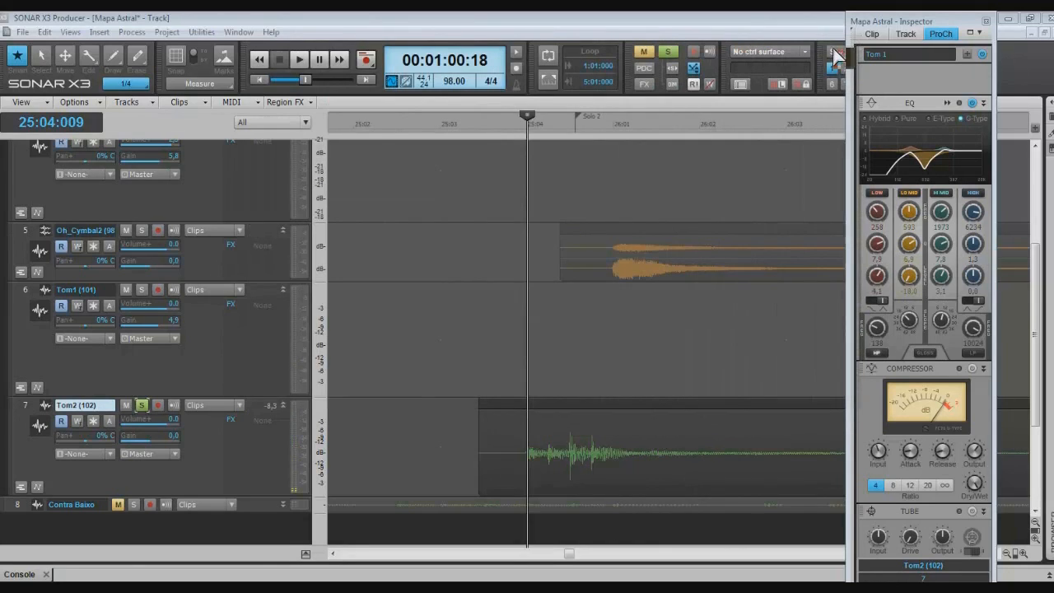
{"action": "key", "text": "space"}
{"action": "key", "text": "space"}
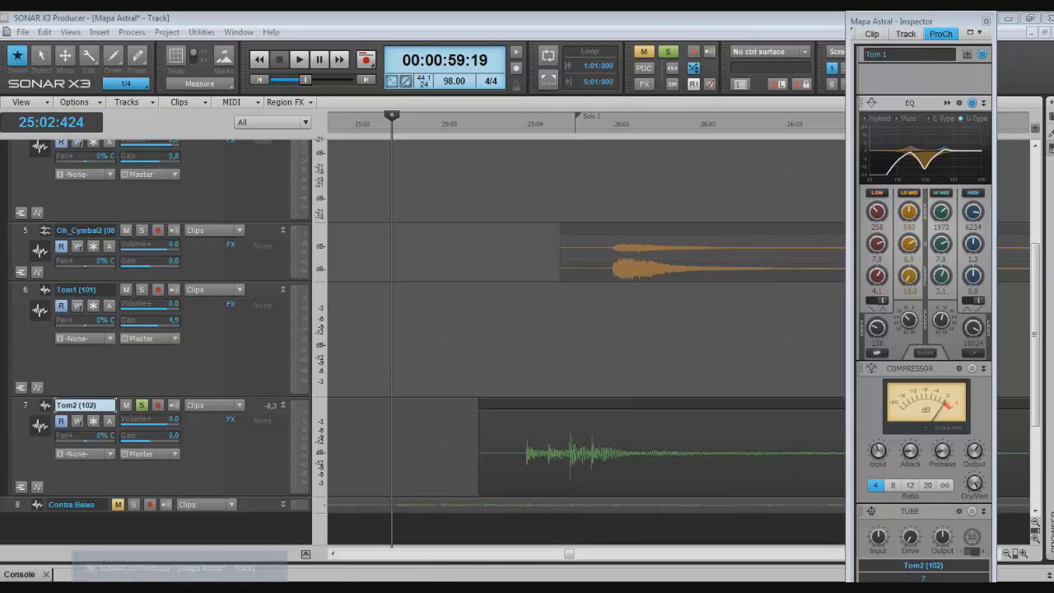
- Show the console with the Inspector moved clear of the Master strip, and delete the L1 effect from the Master bus
{"action": "left_click", "coordinate": [20, 574]}
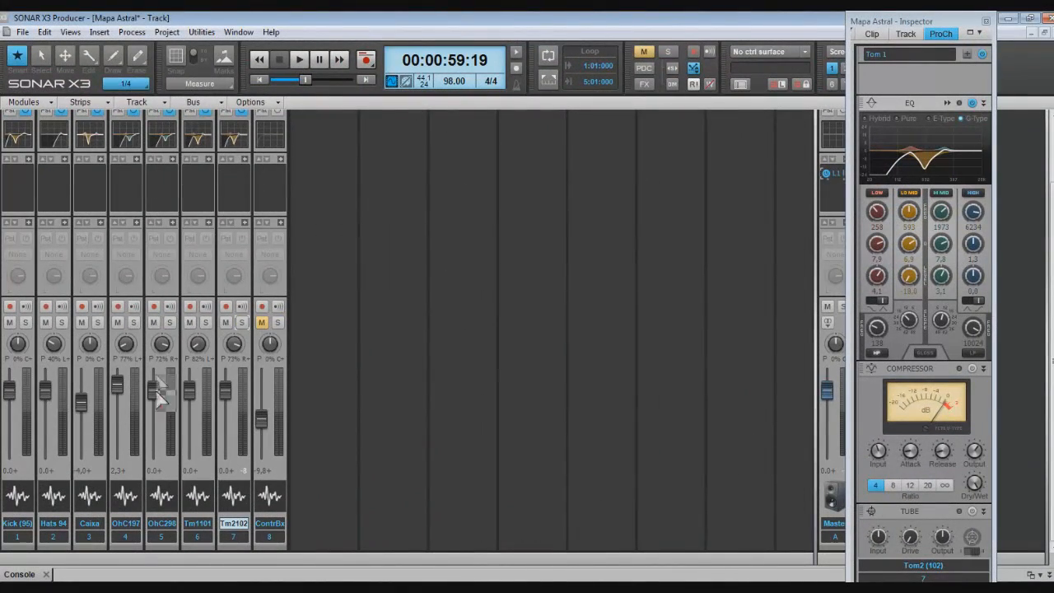
{"action": "left_click_drag", "start_coordinate": [935, 22], "coordinate": [638, 59]}
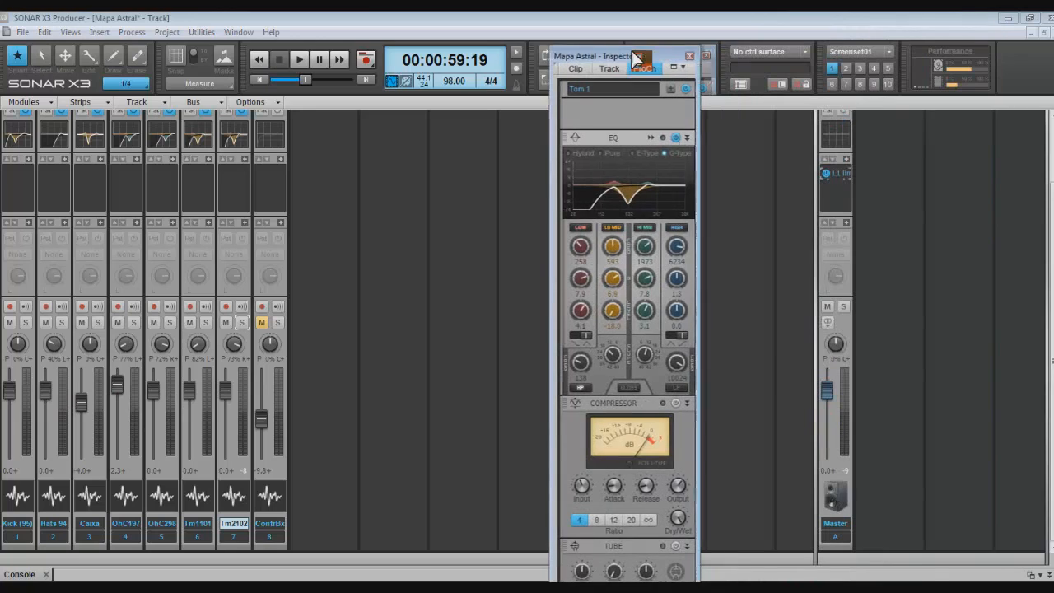
{"action": "right_click", "coordinate": [861, 185]}
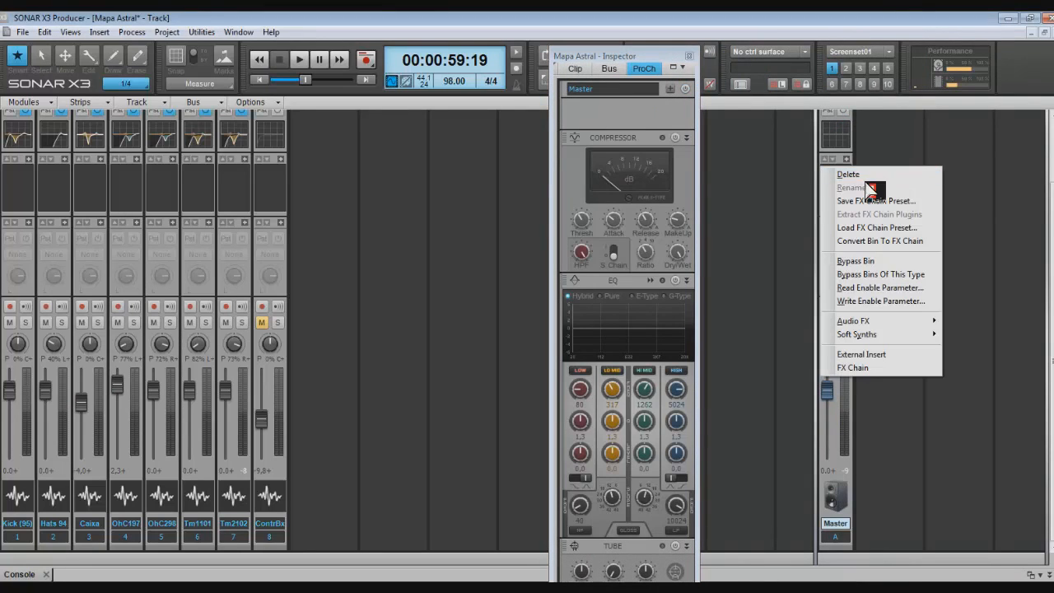
{"action": "left_click", "coordinate": [857, 176]}
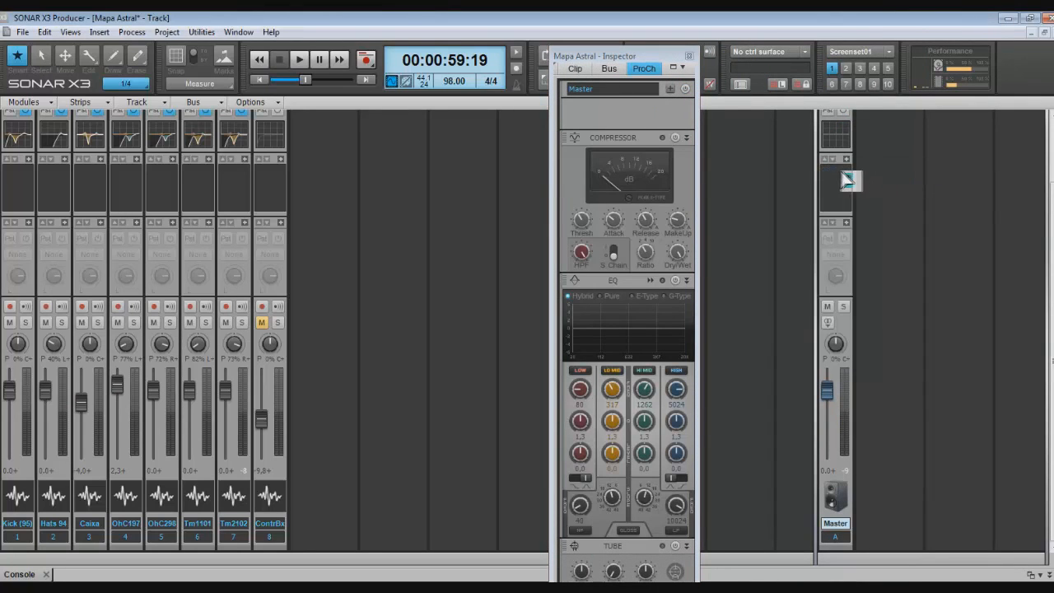
- Add a new bus beside Master and load the Drum Bus FX chain preset from the Drums folder onto it
{"action": "right_click", "coordinate": [886, 188]}
{"action": "left_click", "coordinate": [911, 192]}
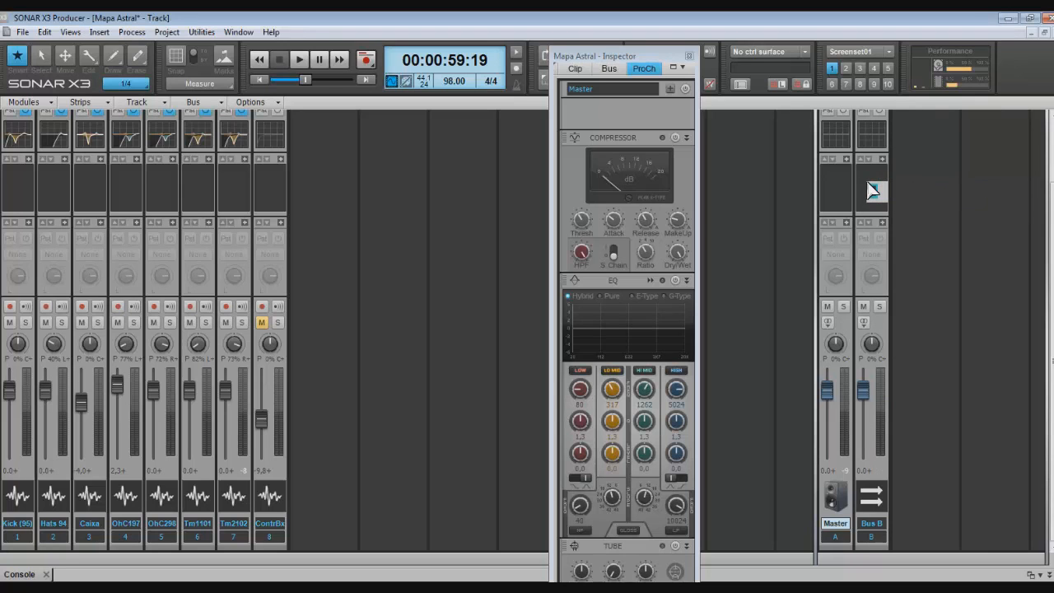
{"action": "right_click", "coordinate": [873, 190]}
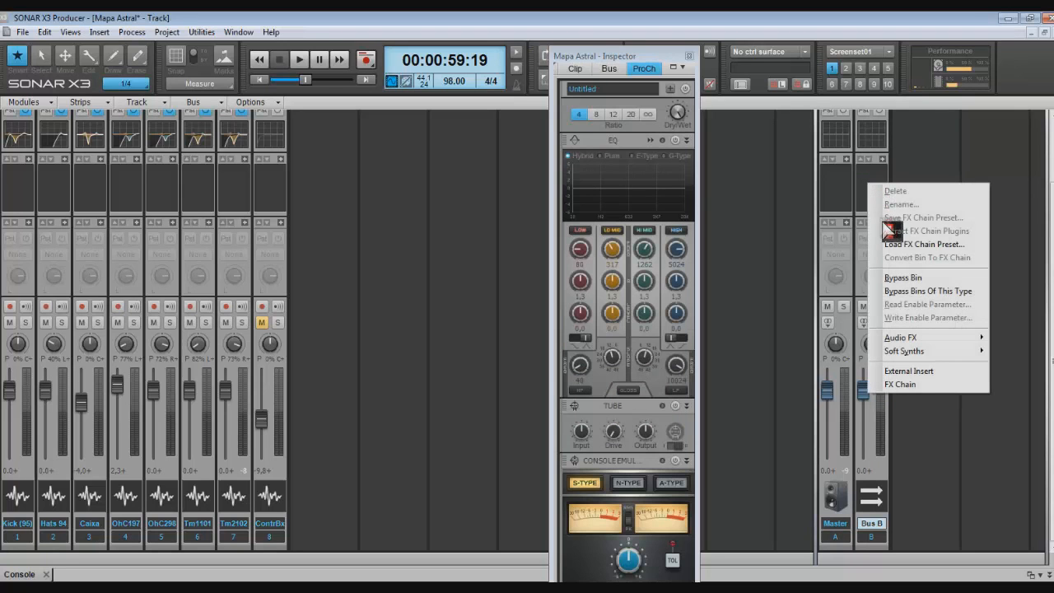
{"action": "left_click", "coordinate": [904, 246]}
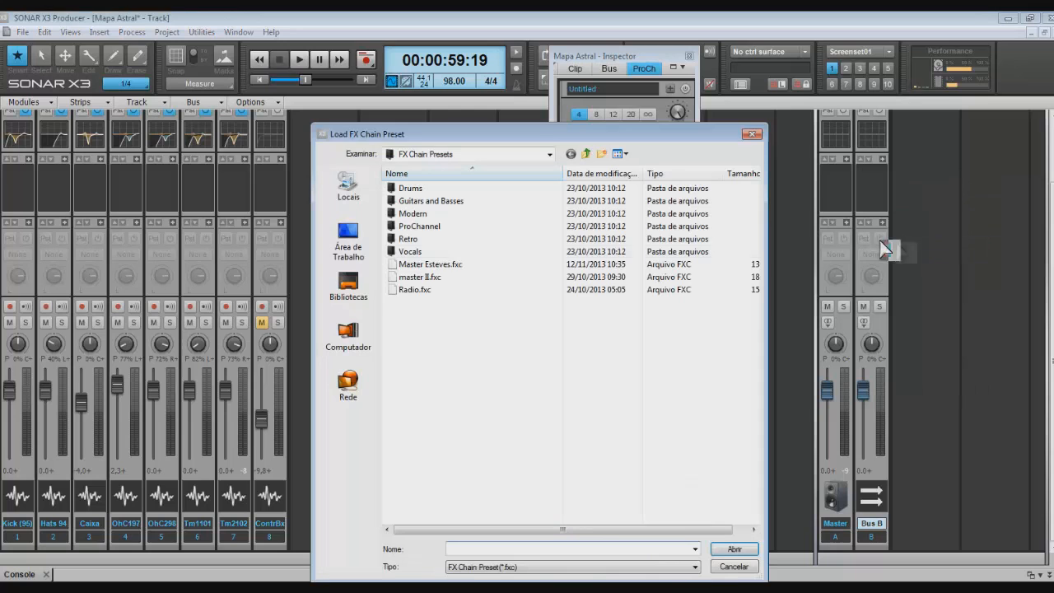
{"action": "double_click", "coordinate": [416, 188]}
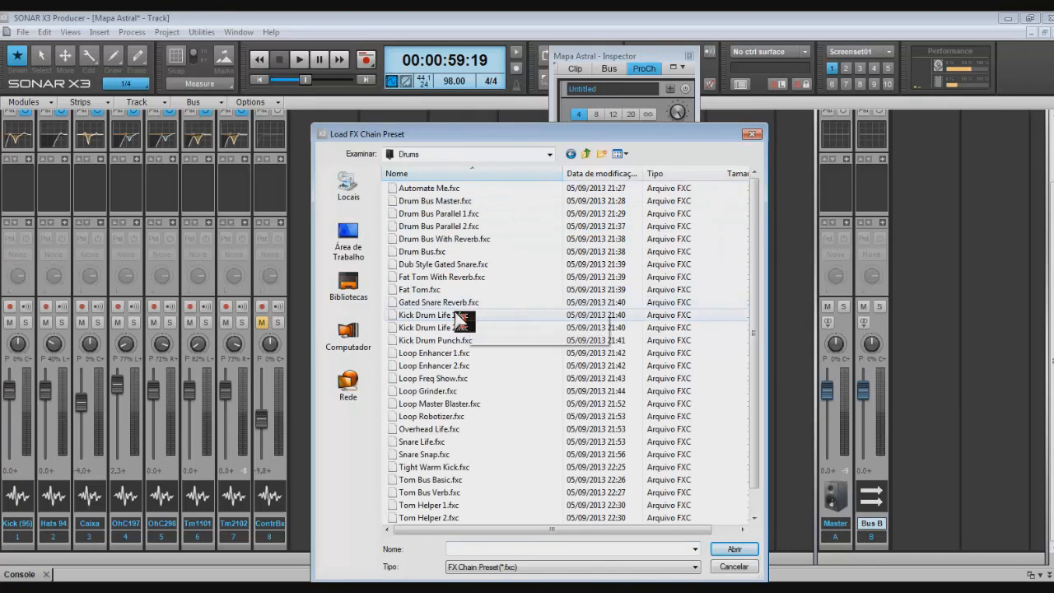
{"action": "left_click", "coordinate": [445, 252]}
{"action": "left_click", "coordinate": [734, 549]}
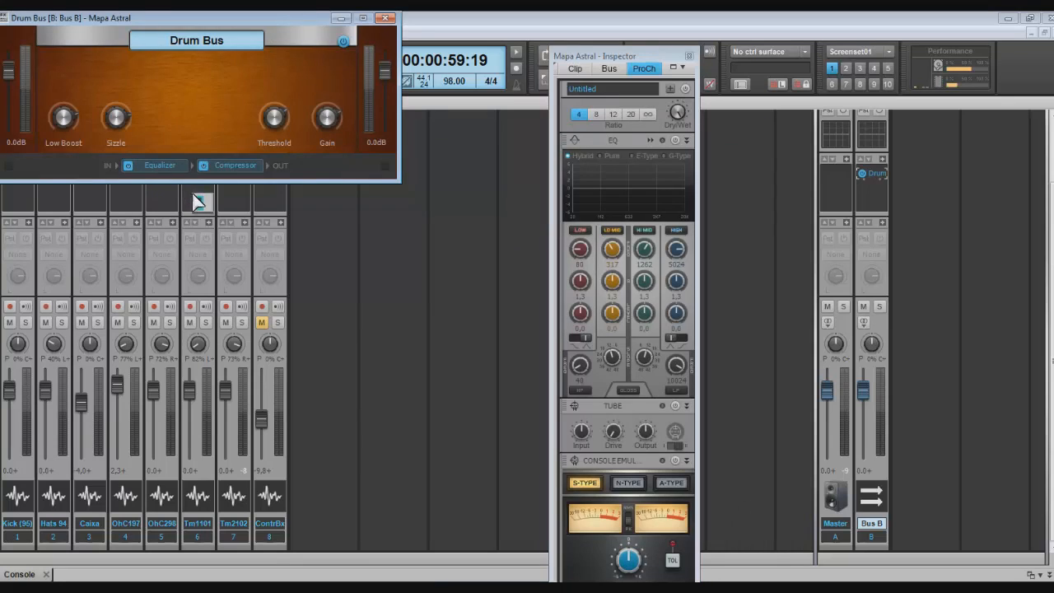
- Bypass the Compressor in the Drum Bus chain and open its Equalizer beside the chain window
{"action": "left_click", "coordinate": [204, 166]}
{"action": "double_click", "coordinate": [156, 167]}
{"action": "left_click_drag", "start_coordinate": [193, 30], "coordinate": [678, 40]}
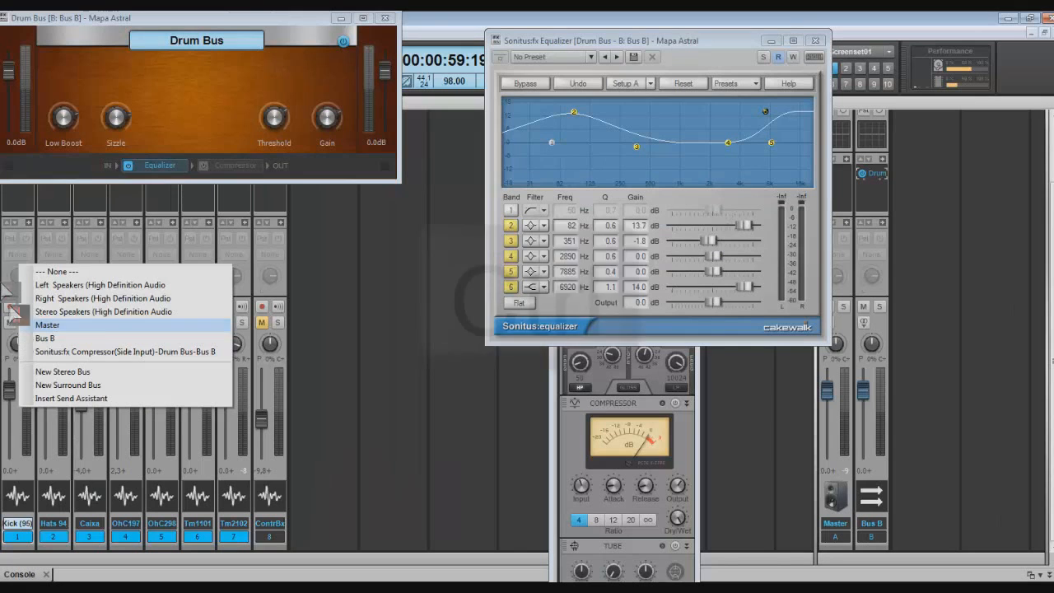
- Add a send from all seven drum tracks at once to Bus B, and rename that bus Eq
{"action": "left_click", "coordinate": [58, 324], "text": "ctrl"}
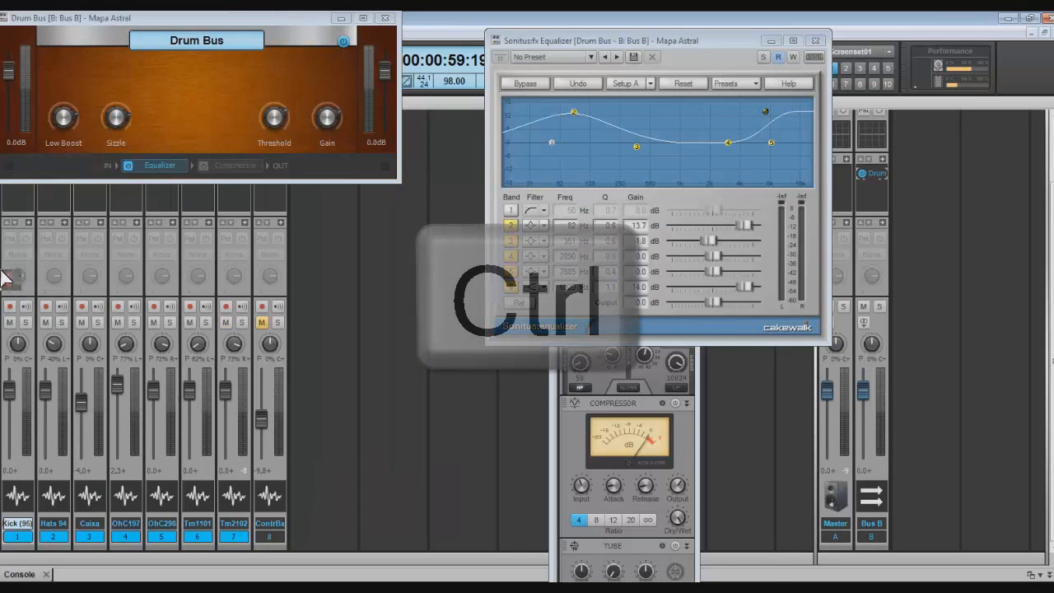
{"action": "left_click", "coordinate": [16, 256]}
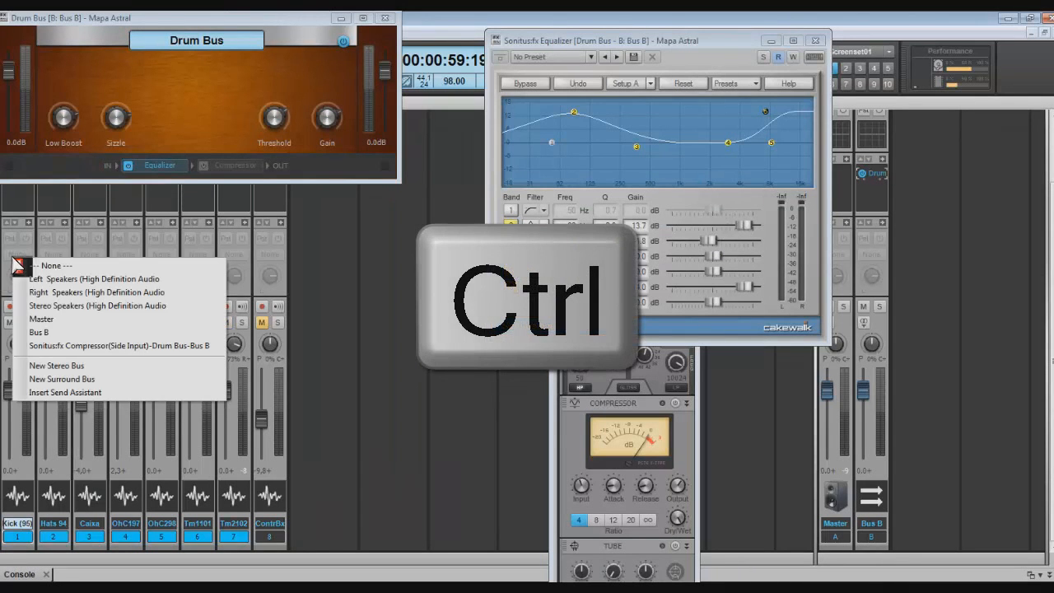
{"action": "left_click", "coordinate": [52, 332], "text": "ctrl"}
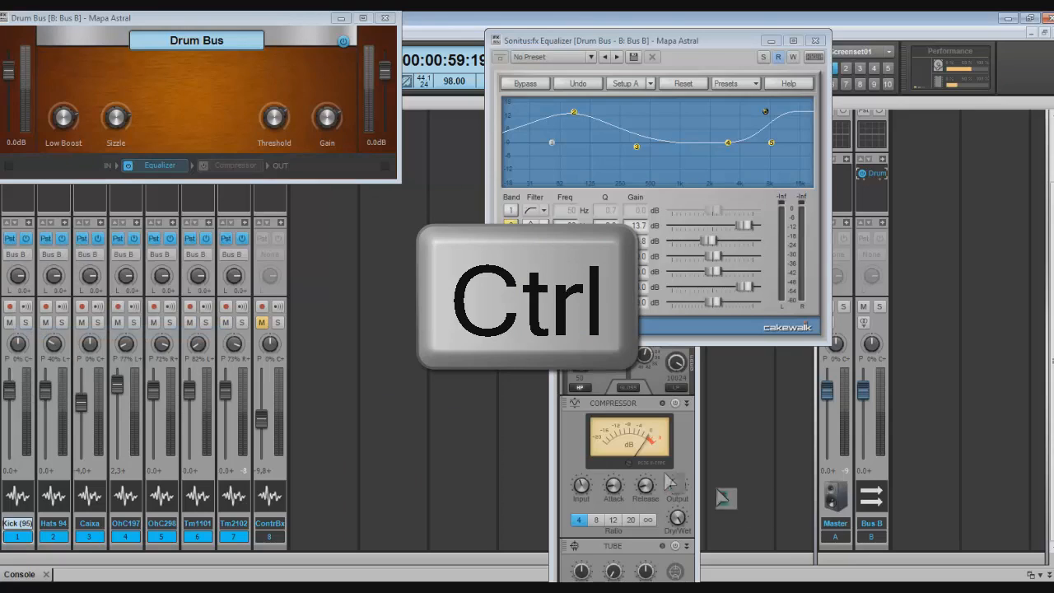
{"action": "double_click", "coordinate": [875, 527]}
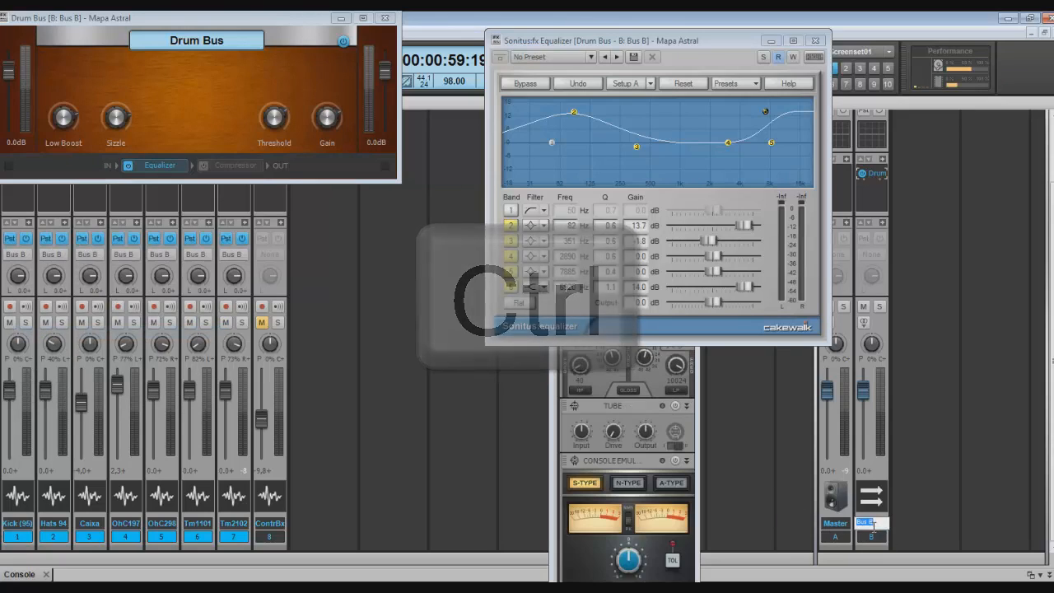
{"action": "type", "text": "Eq"}
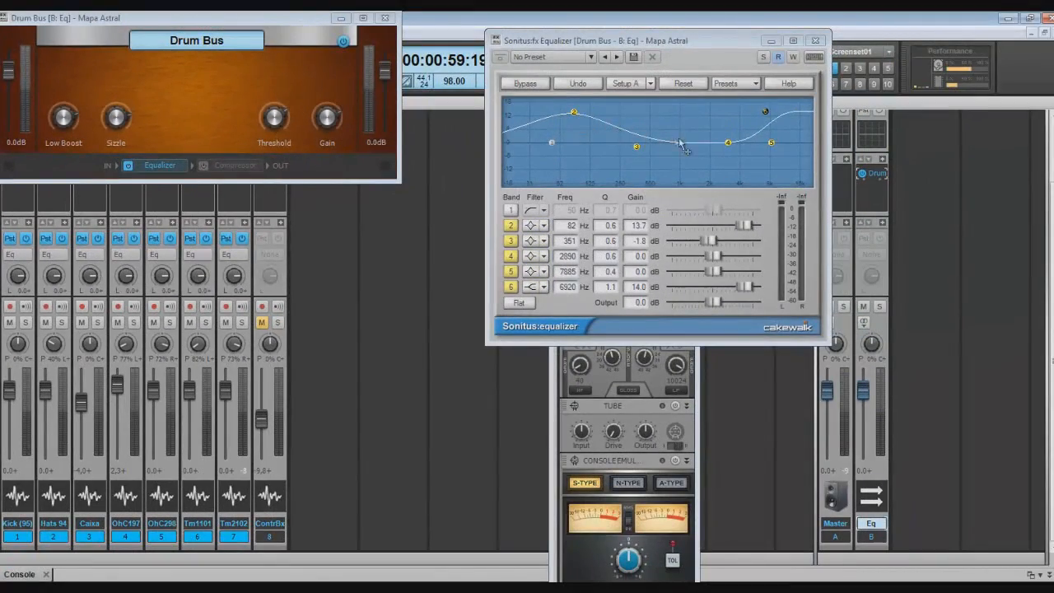
- In the Drum Bus equalizer, set band 2 to about 89 Hz and +3.5 dB, band 6 to 7227 Hz and +7.7 dB, band 3 to 350 Hz and -2.6 dB
{"action": "left_click", "coordinate": [575, 116]}
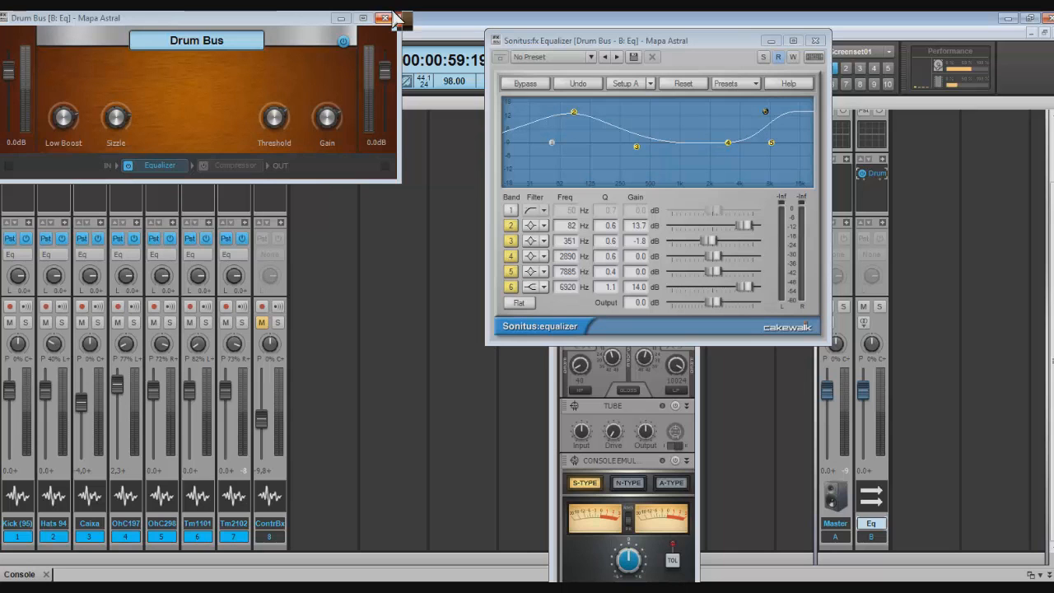
{"action": "left_click_drag", "start_coordinate": [573, 112], "coordinate": [598, 181]}
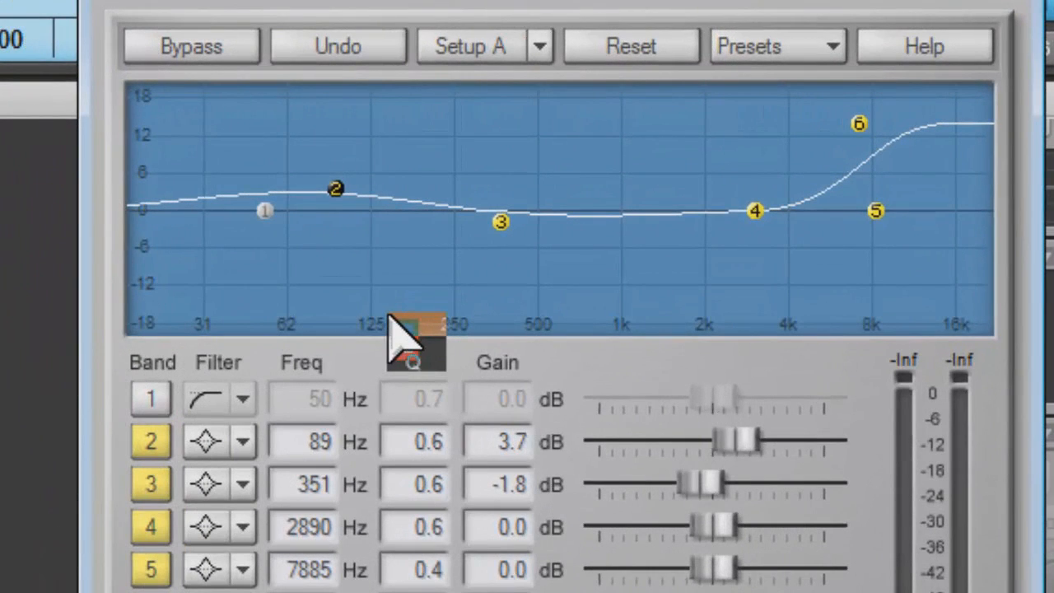
{"action": "left_click_drag", "start_coordinate": [390, 315], "coordinate": [392, 319]}
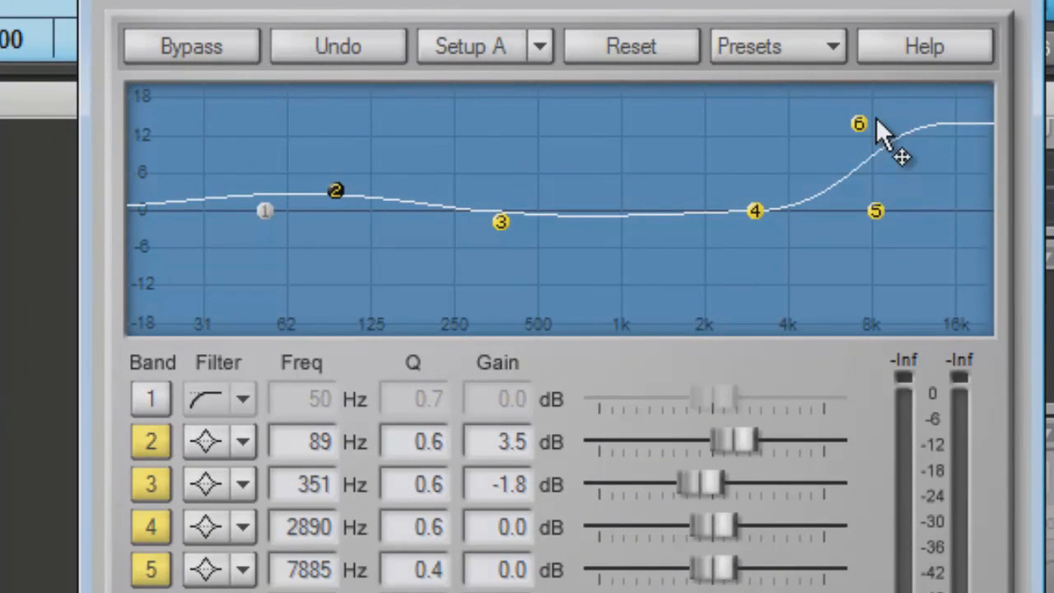
{"action": "left_click_drag", "start_coordinate": [860, 125], "coordinate": [906, 258]}
{"action": "left_click_drag", "start_coordinate": [494, 218], "coordinate": [501, 227]}
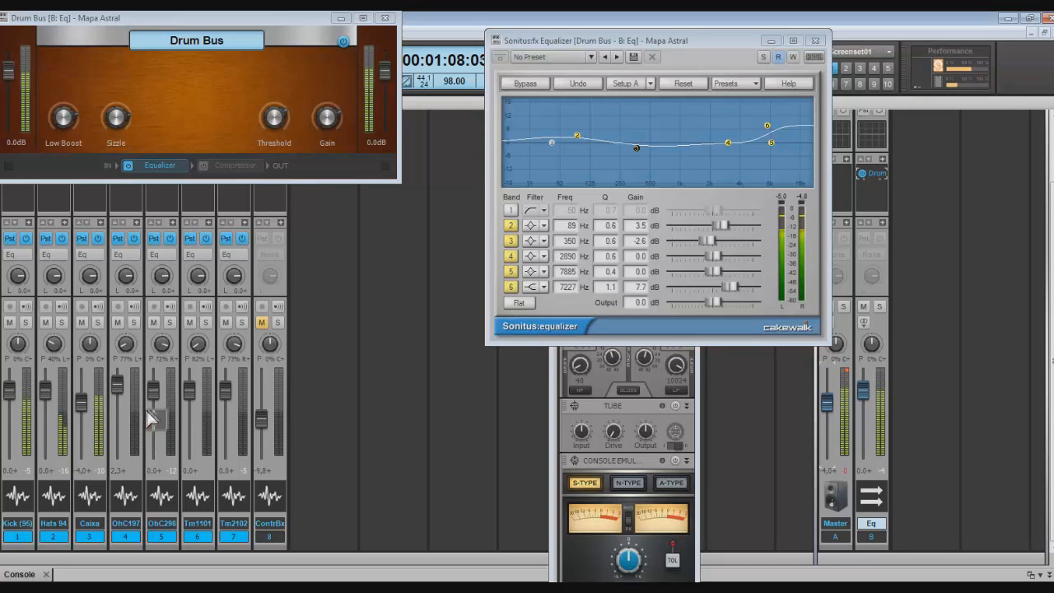
- Compare the drum mix with the Drum Bus chain bypassed and active during playback, and lower the OhC298 fader slightly
{"action": "left_click", "coordinate": [858, 484]}
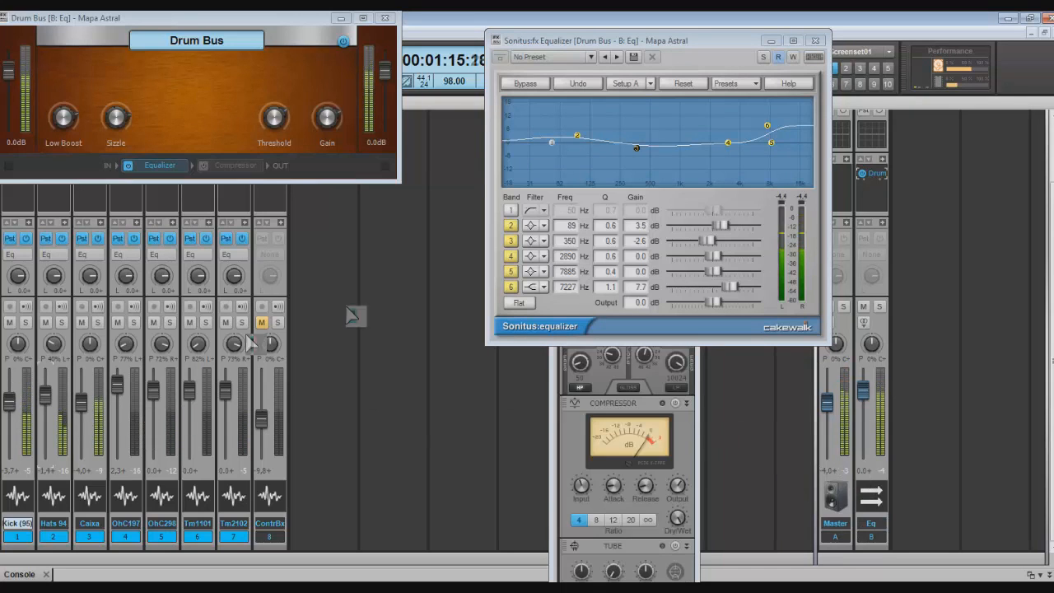
{"action": "left_click", "coordinate": [868, 183]}
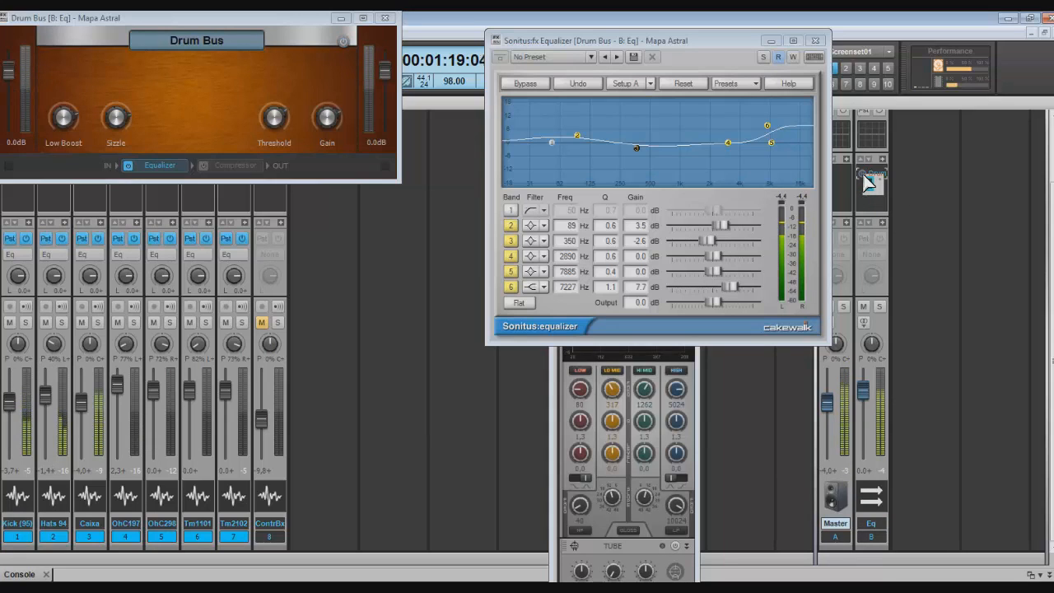
{"action": "left_click", "coordinate": [863, 174]}
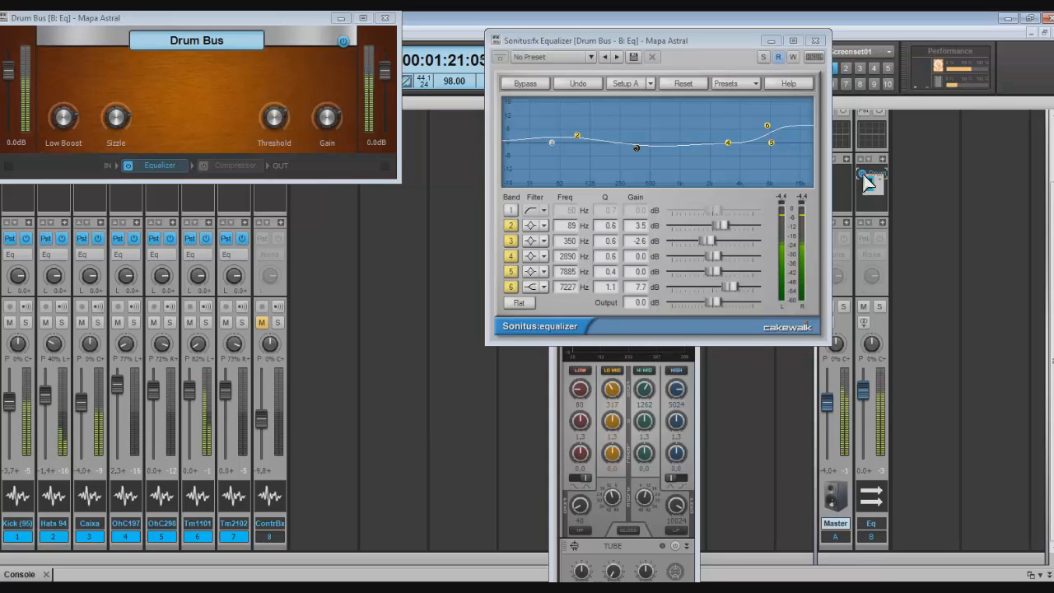
{"action": "left_click_drag", "start_coordinate": [155, 394], "coordinate": [158, 402]}
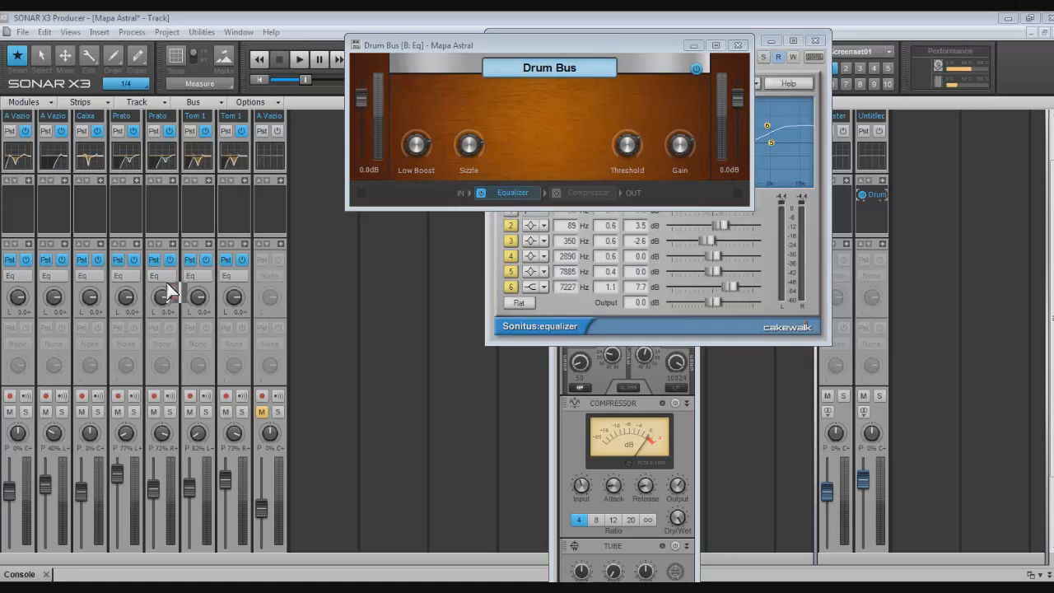
- Enable the Compressor in the Drum Bus chain and reduce its gain
{"action": "left_click", "coordinate": [557, 194]}
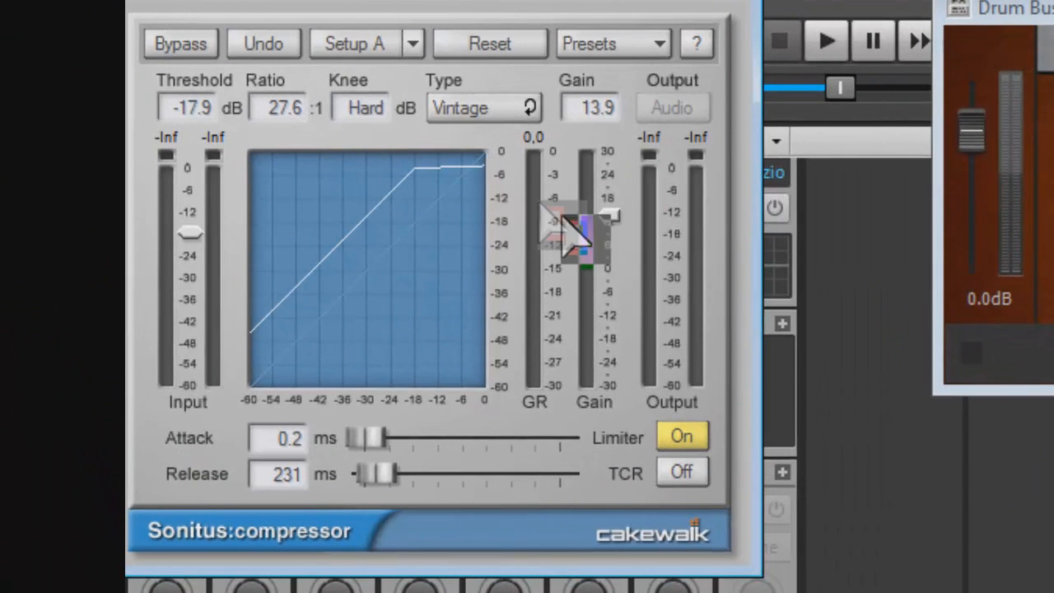
{"action": "left_click", "coordinate": [606, 266]}
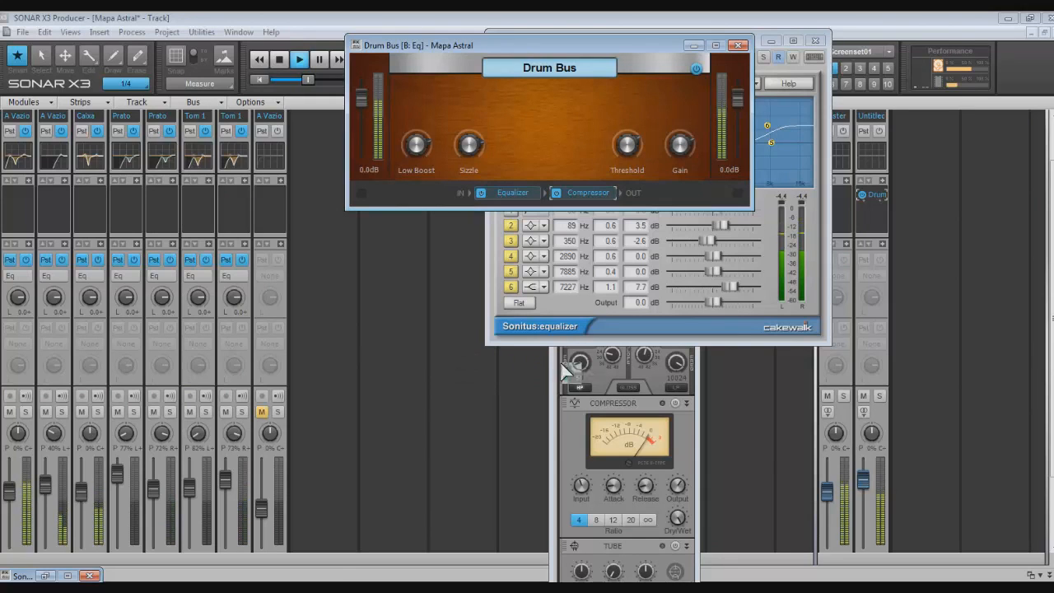
- Raise the Master fader to the level of the Eq bus fader, and bypass the Drum Bus chain's Compressor
{"action": "scroll", "coordinate": [827, 491], "scroll_direction": "up", "scroll_amount": 3}
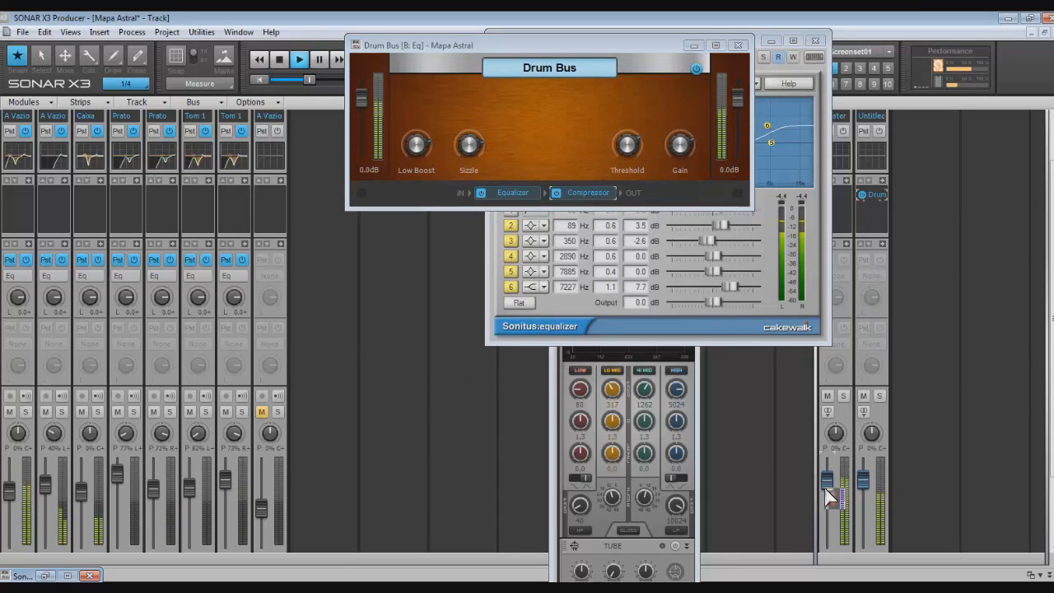
{"action": "left_click_drag", "start_coordinate": [828, 497], "coordinate": [824, 486]}
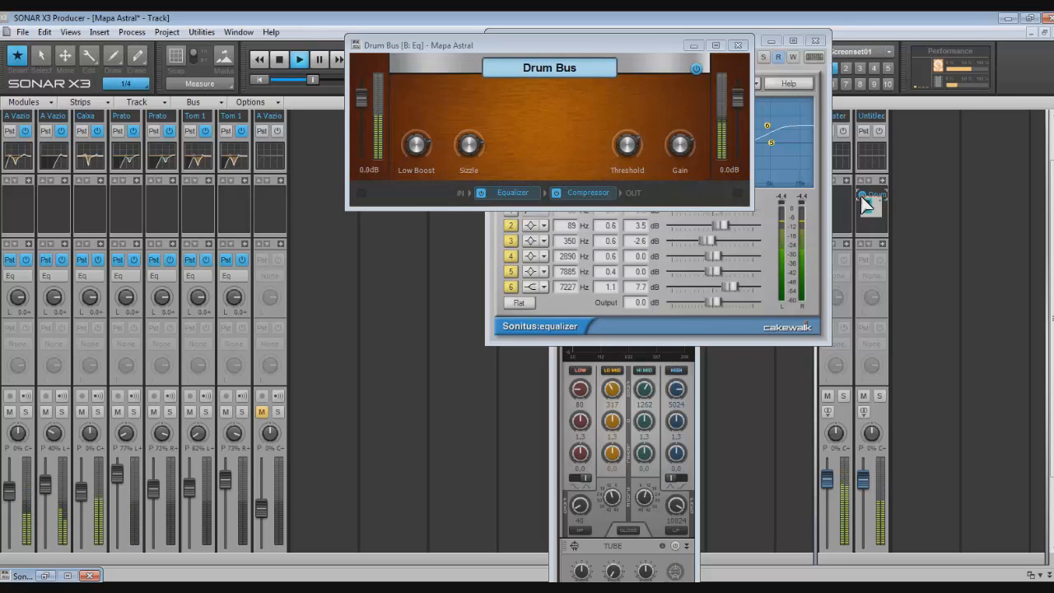
{"action": "left_click", "coordinate": [557, 192]}
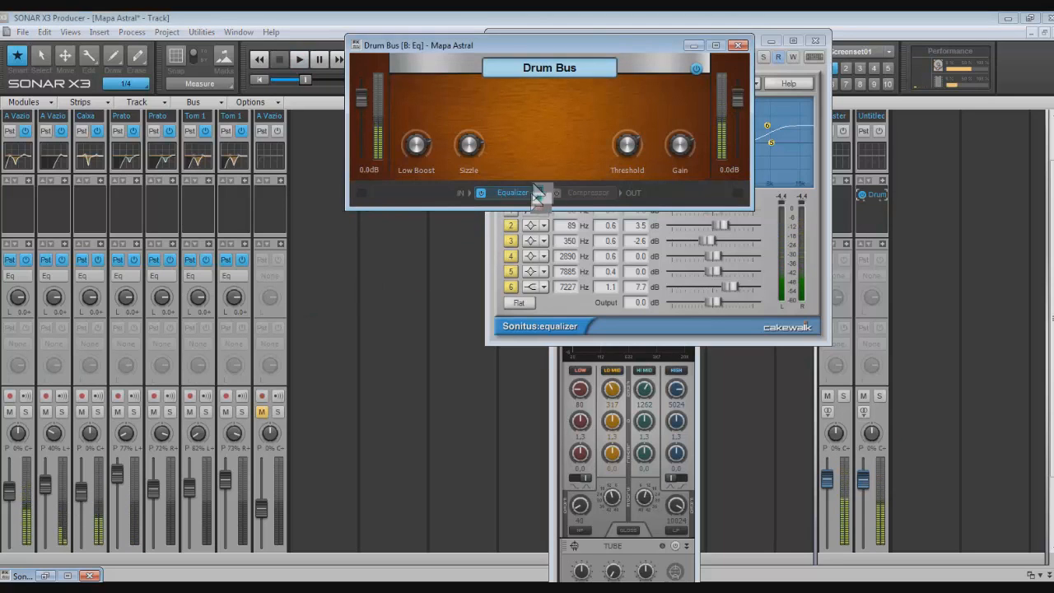